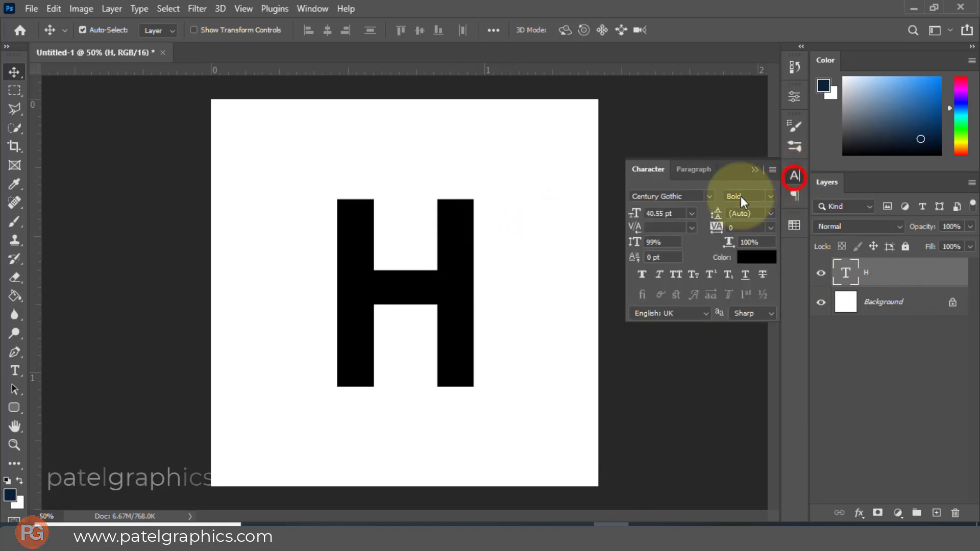
# Recolor the letter H dark gray.
pyautogui.click(750, 261)
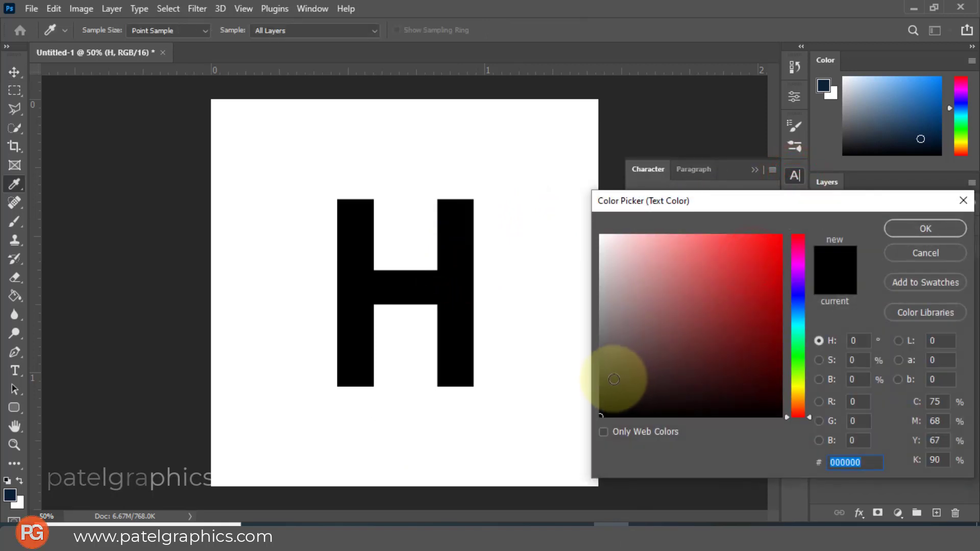
pyautogui.moveTo(610, 380)
pyautogui.mouseDown()
pyautogui.moveTo(592, 387)
pyautogui.moveTo(600, 374)
pyautogui.mouseUp()
pyautogui.click(935, 226)
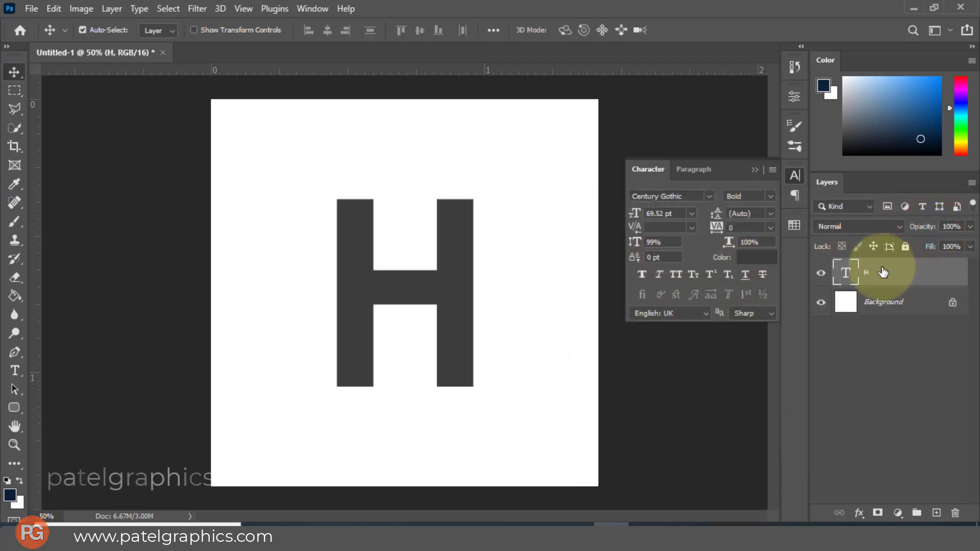
# Set the letter H's text color to the near-black 1e1e1e.
pyautogui.click(757, 257)
pyautogui.click(758, 256)
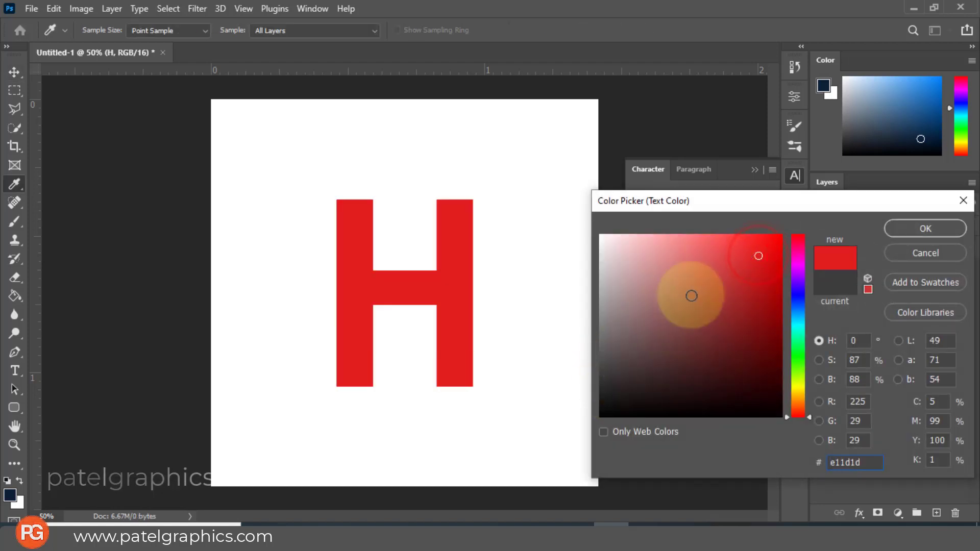
pyautogui.moveTo(622, 387)
pyautogui.mouseDown()
pyautogui.moveTo(562, 405)
pyautogui.moveTo(561, 395)
pyautogui.mouseUp()
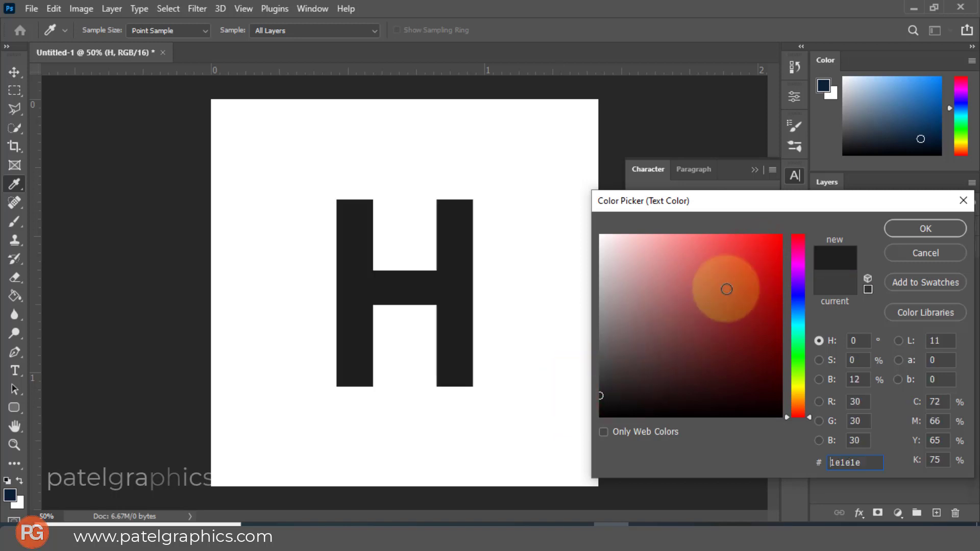
pyautogui.click(929, 228)
# Duplicate the H text layer and hide the duplicate, keeping the lower original H selected.
pyautogui.click(877, 273)
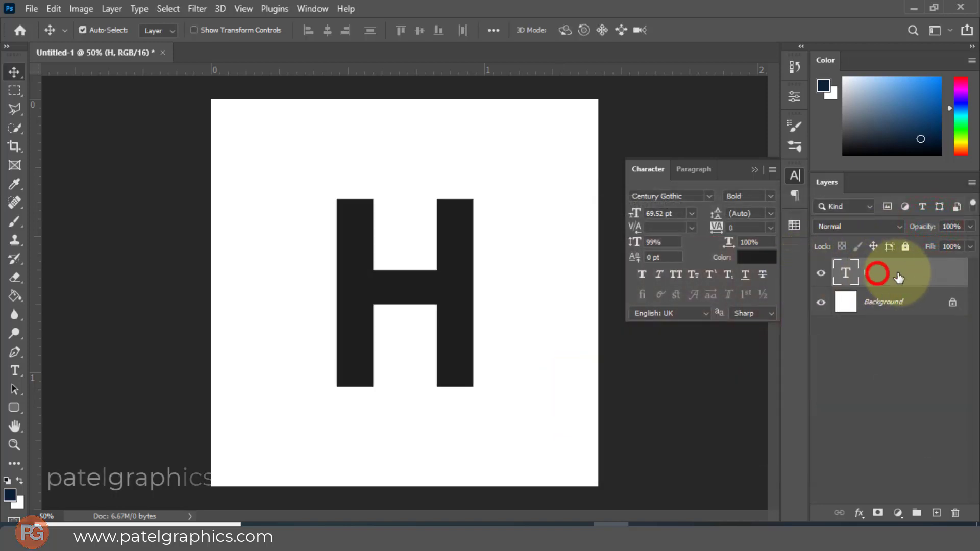
pyautogui.moveTo(902, 275); pyautogui.dragTo(936, 513)
pyautogui.click(888, 293)
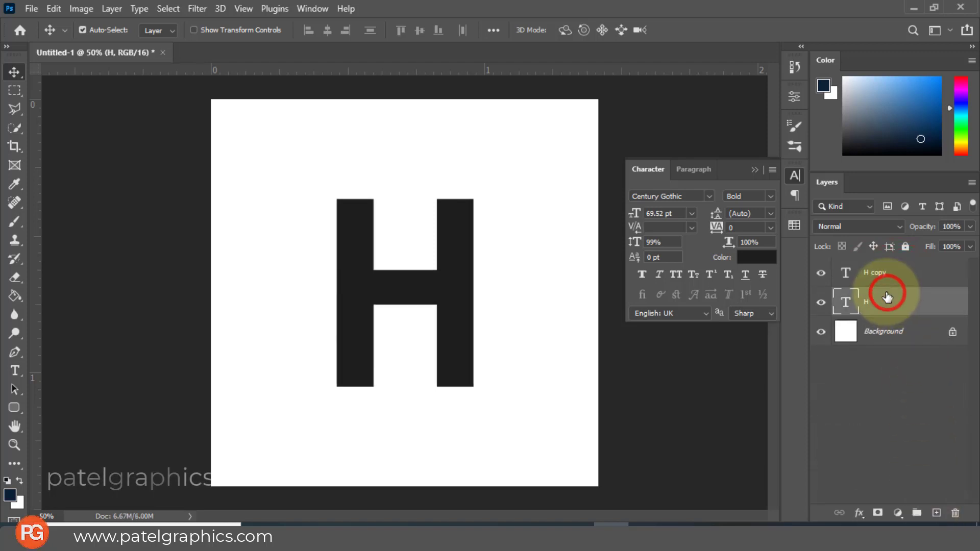
pyautogui.click(820, 275)
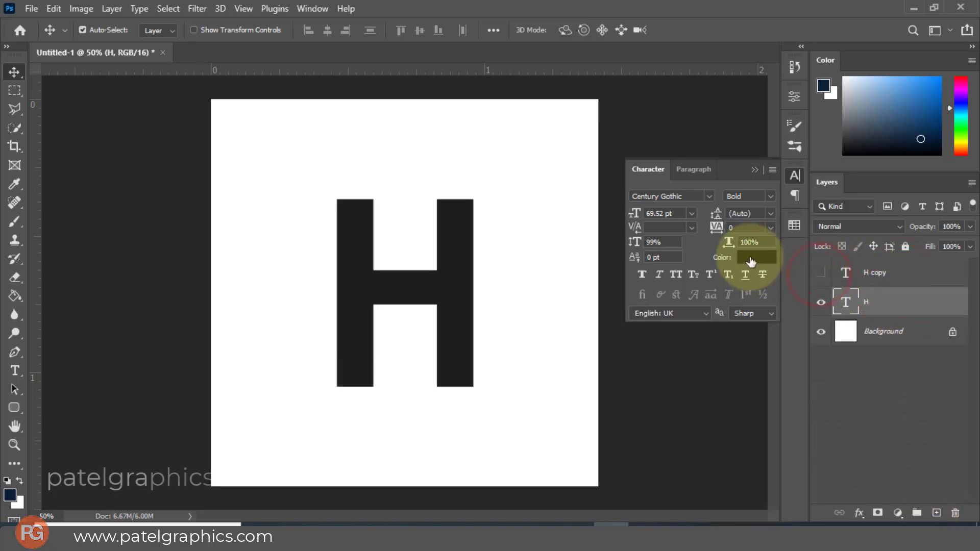
# Set the original H layer's text color to the lighter gray 4f4f4f.
pyautogui.click(750, 259)
pyautogui.click(599, 374)
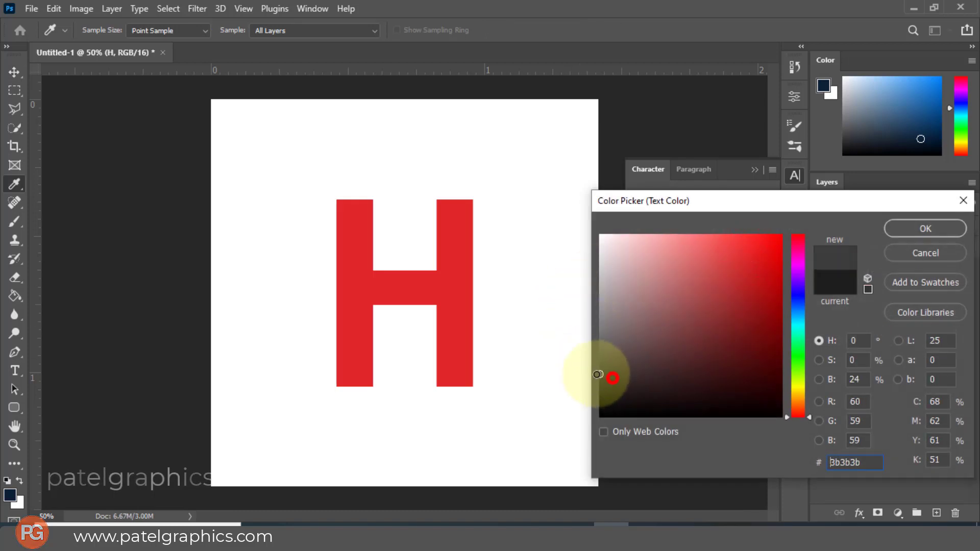
pyautogui.click(599, 360)
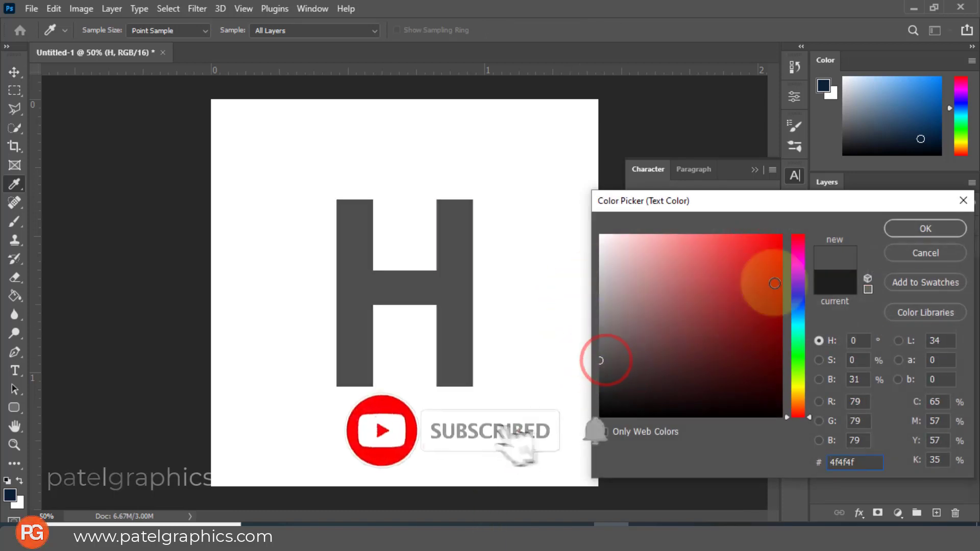
pyautogui.click(904, 230)
# Put the gray H layer into its own group and show the H copy layer again.
pyautogui.click(883, 300)
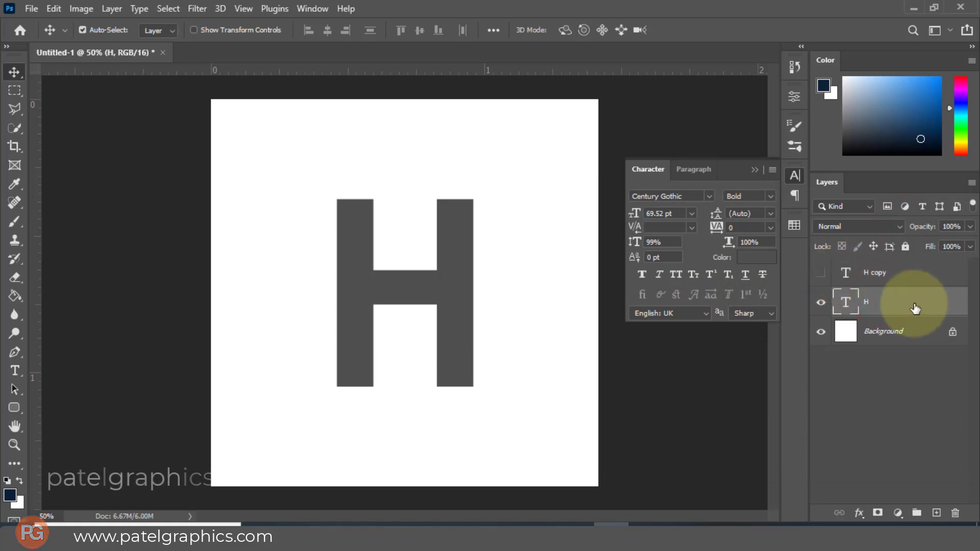
pyautogui.hotkey('ctrl', 'g')
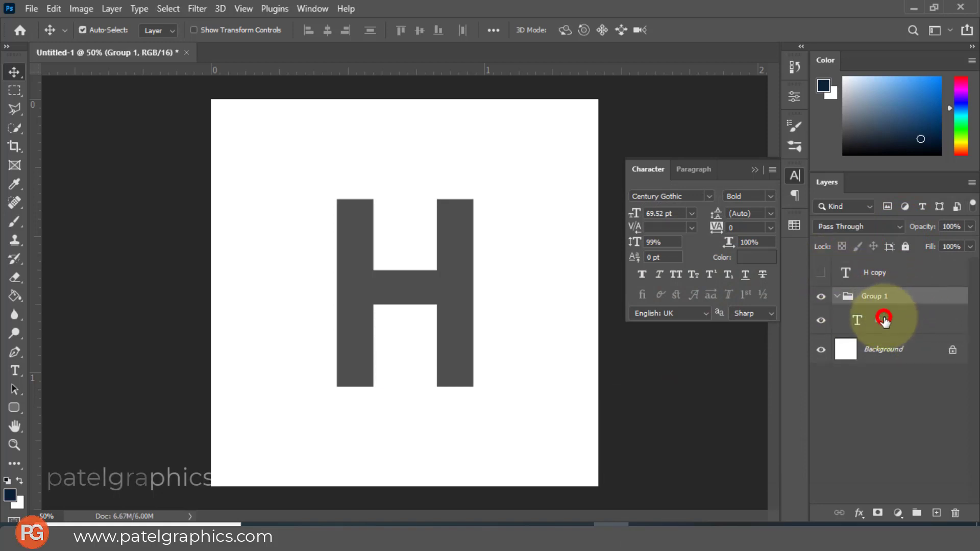
pyautogui.click(885, 320)
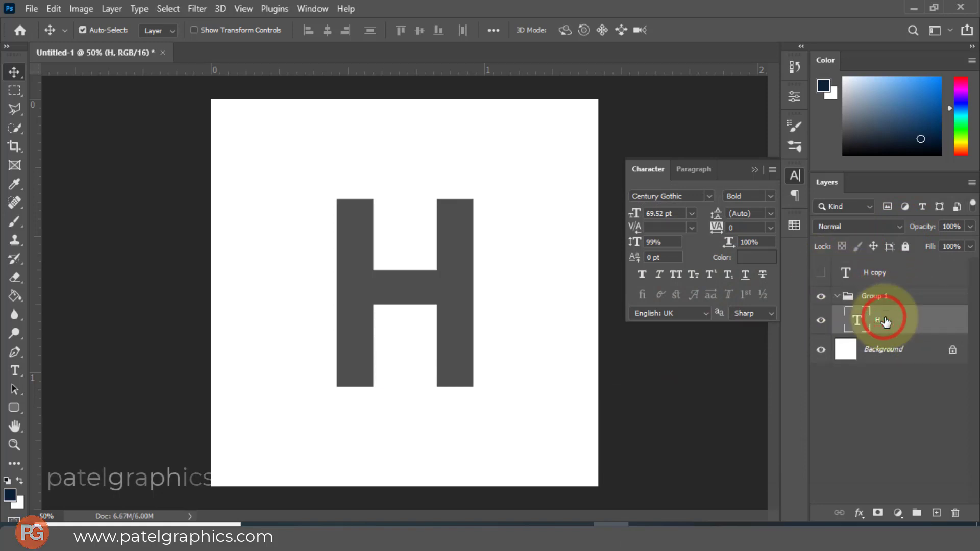
pyautogui.click(753, 170)
pyautogui.click(888, 323)
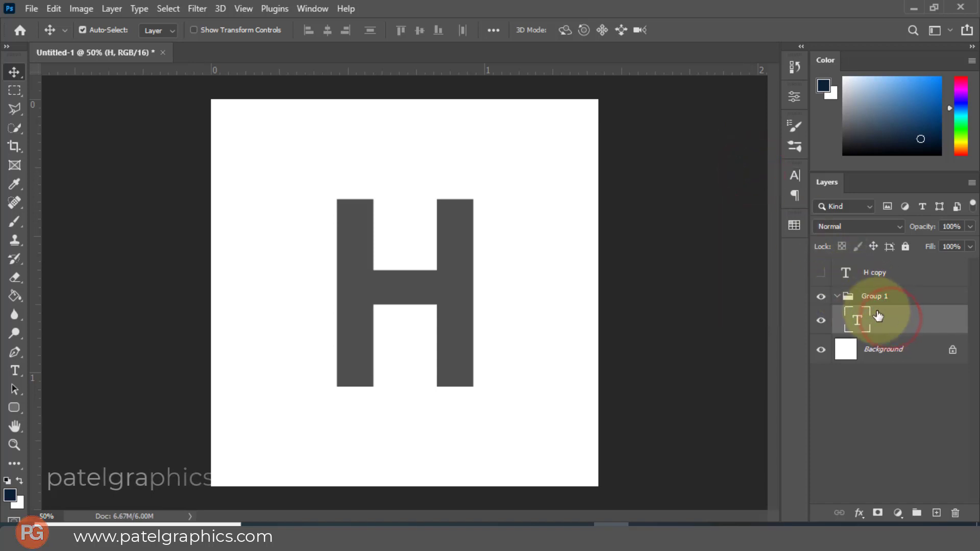
pyautogui.click(820, 273)
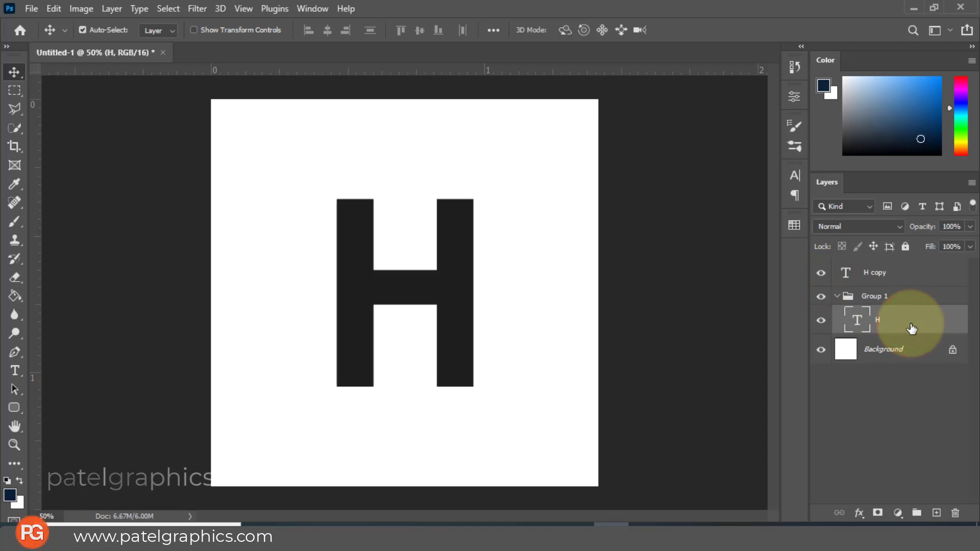
# Give the gray H depth by repeatedly duplicating it inside Group 1 with small offsets to the right, up to H copy 20.
pyautogui.hotkey('ctrl', 'alt', 'shift', 't')
pyautogui.hotkey('ctrl', 'alt', 'shift', 't')
pyautogui.hotkey('ctrl', 'alt', 'shift', 't')
pyautogui.hotkey('ctrl', 'alt', 'shift', 't')
pyautogui.hotkey('ctrl', 'alt', 'shift', 't')
pyautogui.hotkey('ctrl', 'alt', 'shift', 't')
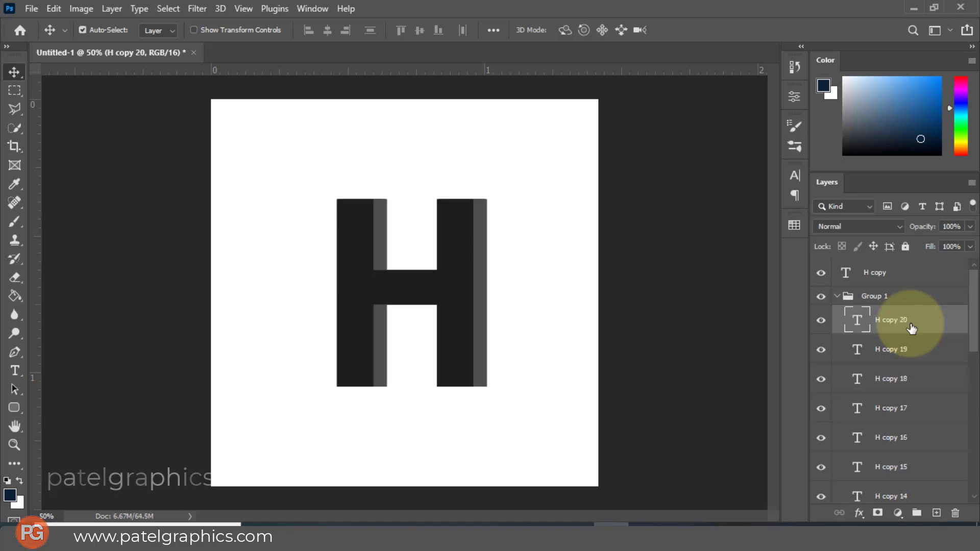
# Collapse Group 1 and select the H copy layer above it.
pyautogui.click(890, 296)
pyautogui.click(837, 296)
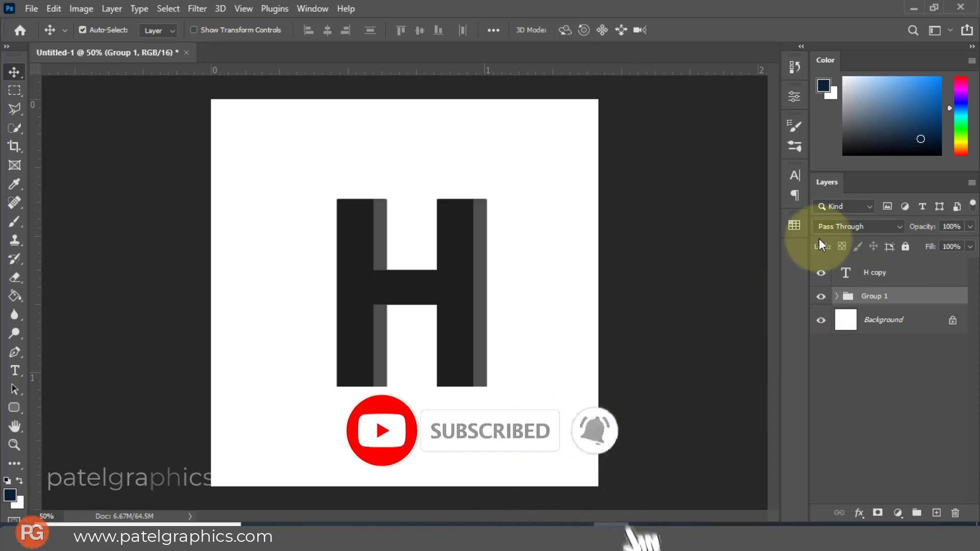
pyautogui.click(875, 273)
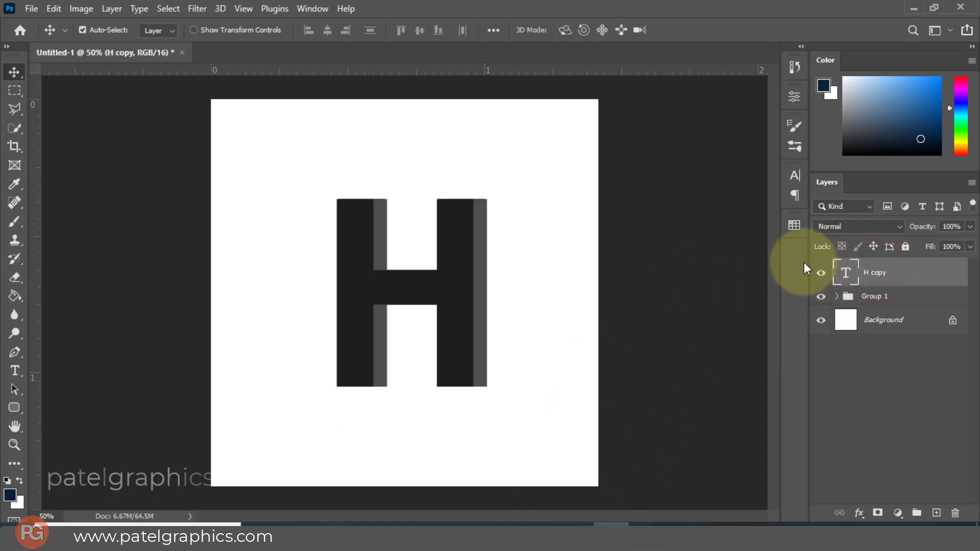
pyautogui.click(837, 297)
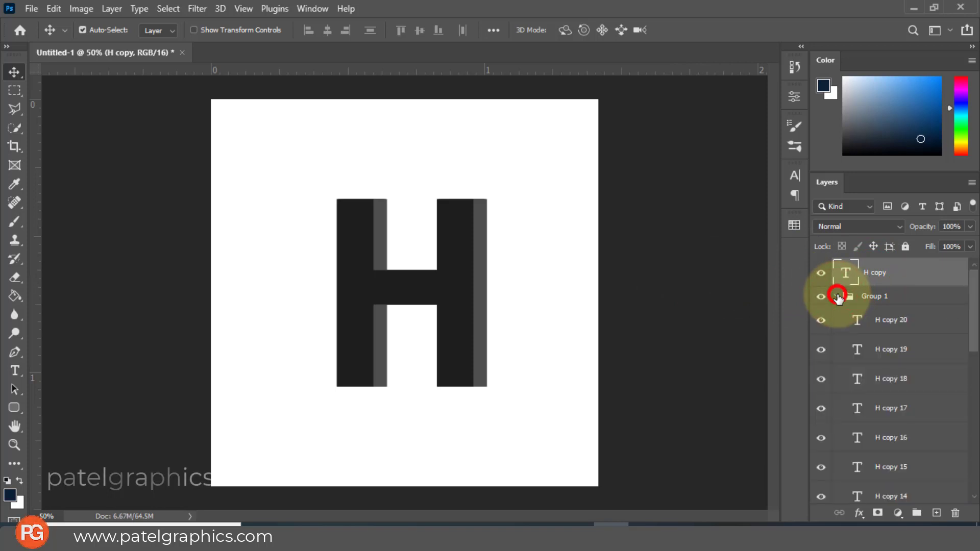
pyautogui.click(837, 297)
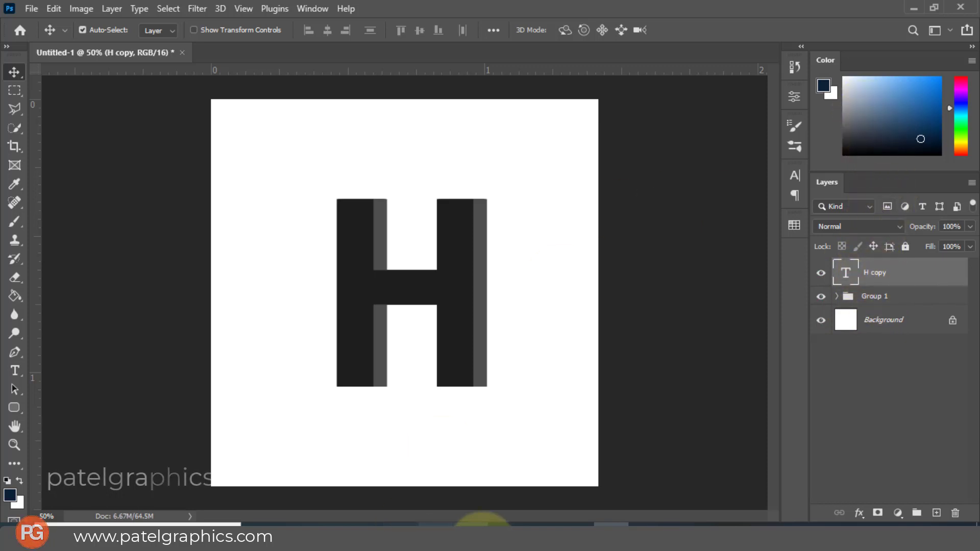
# Place the white horse photo above the H copy layer and rasterize it.
pyautogui.click(529, 518)
pyautogui.moveTo(217, 255); pyautogui.dragTo(638, 334)
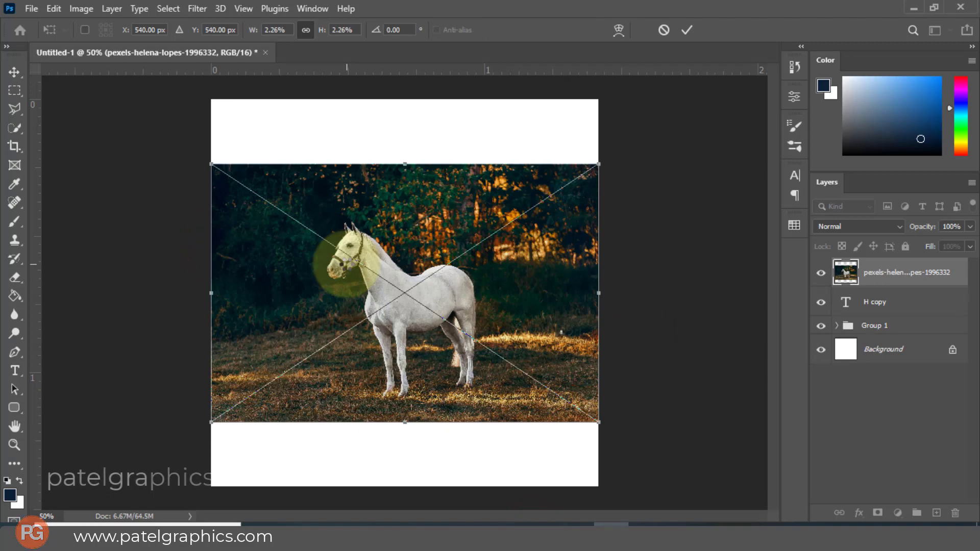
pyautogui.press('Return')
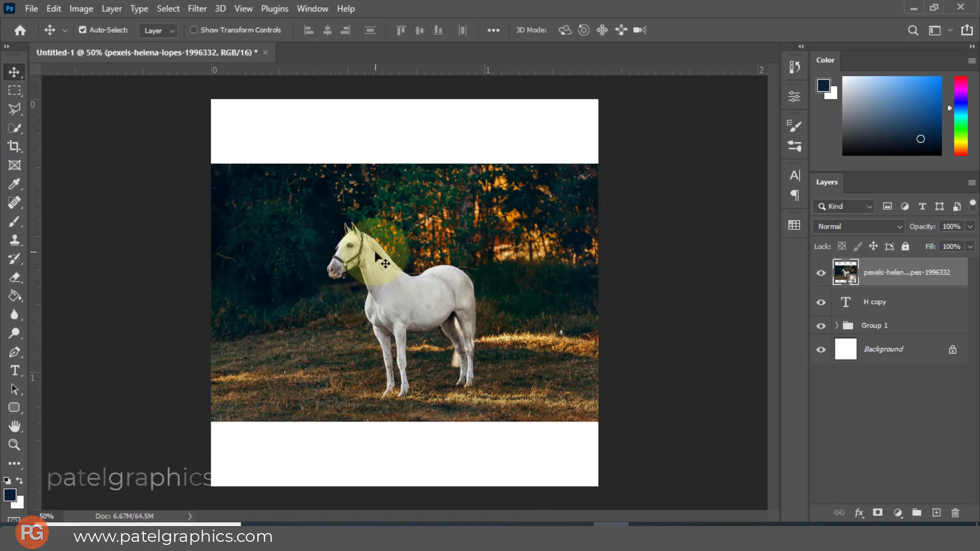
pyautogui.rightClick(924, 275)
pyautogui.click(764, 216)
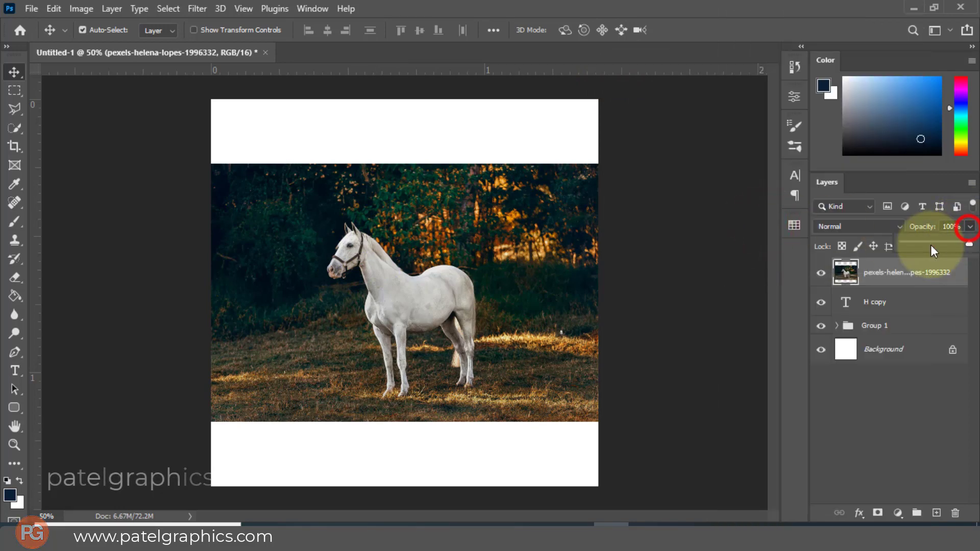
# Lower the horse photo's opacity to 49% and shift it up and left over the letter H.
pyautogui.click(936, 243)
pyautogui.hotkey('ctrl', '+')
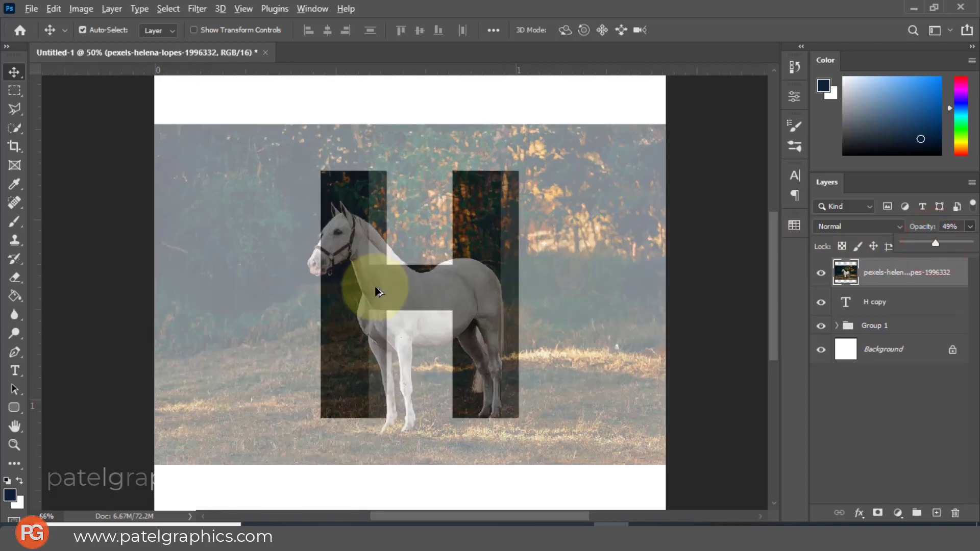
pyautogui.moveTo(582, 330); pyautogui.dragTo(552, 305)
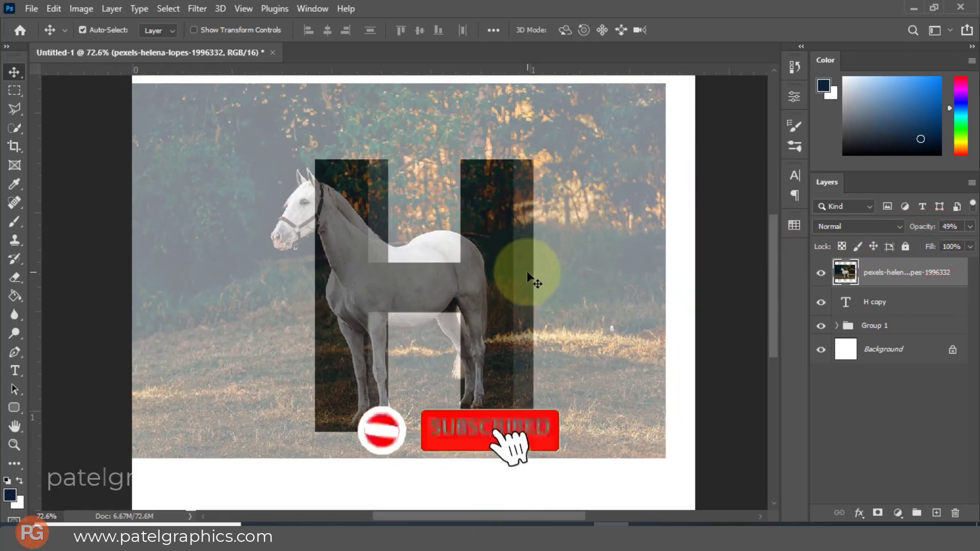
# Scale the horse photo to about 110%, rotate it about 0.58°, and align the horse's body and legs with the H.
pyautogui.hotkey('ctrl', 't')
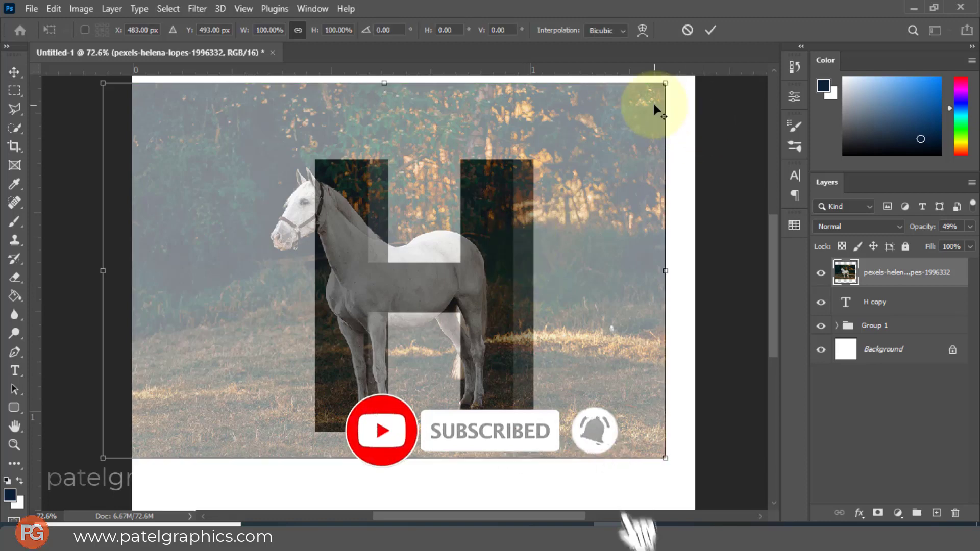
pyautogui.moveTo(665, 458); pyautogui.dragTo(682, 471)
pyautogui.moveTo(622, 440); pyautogui.dragTo(618, 434)
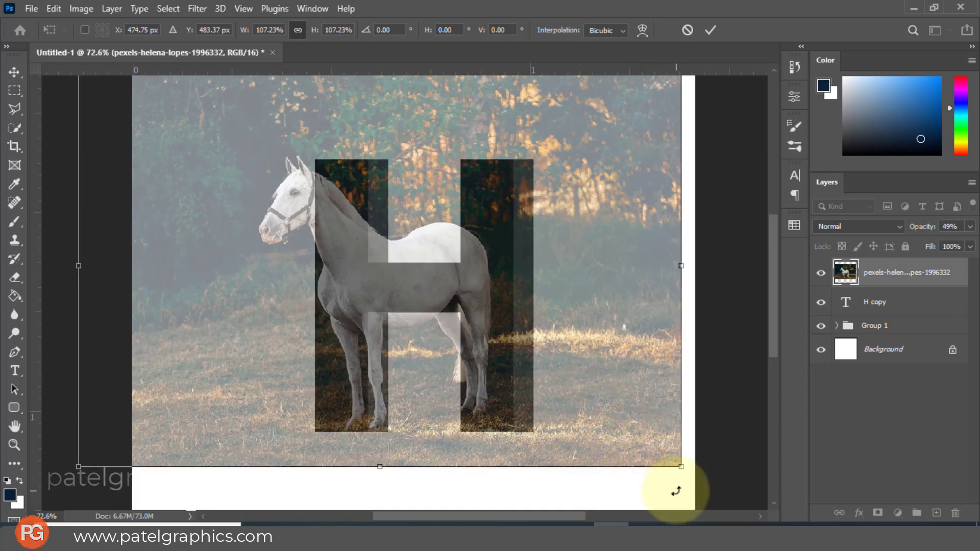
pyautogui.moveTo(680, 466); pyautogui.dragTo(686, 471)
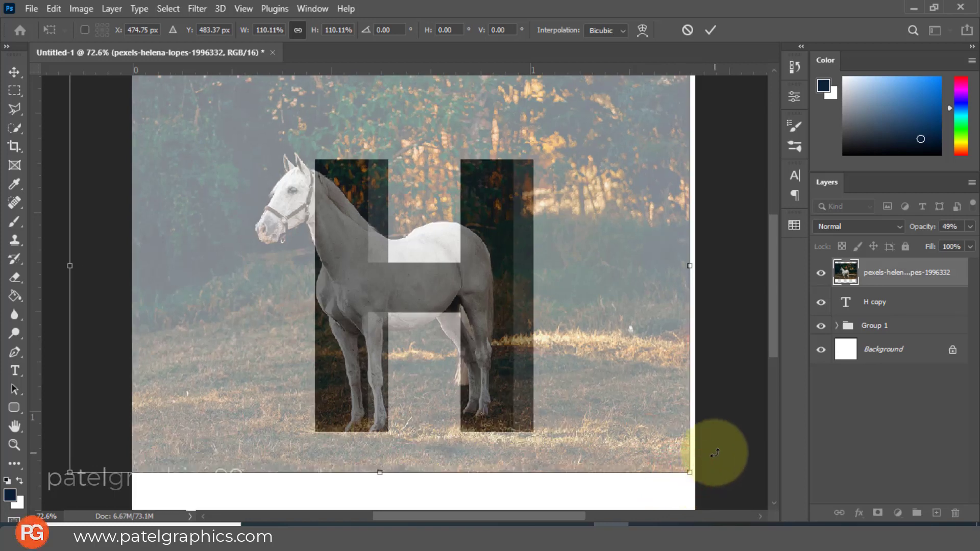
pyautogui.moveTo(645, 415); pyautogui.dragTo(640, 410)
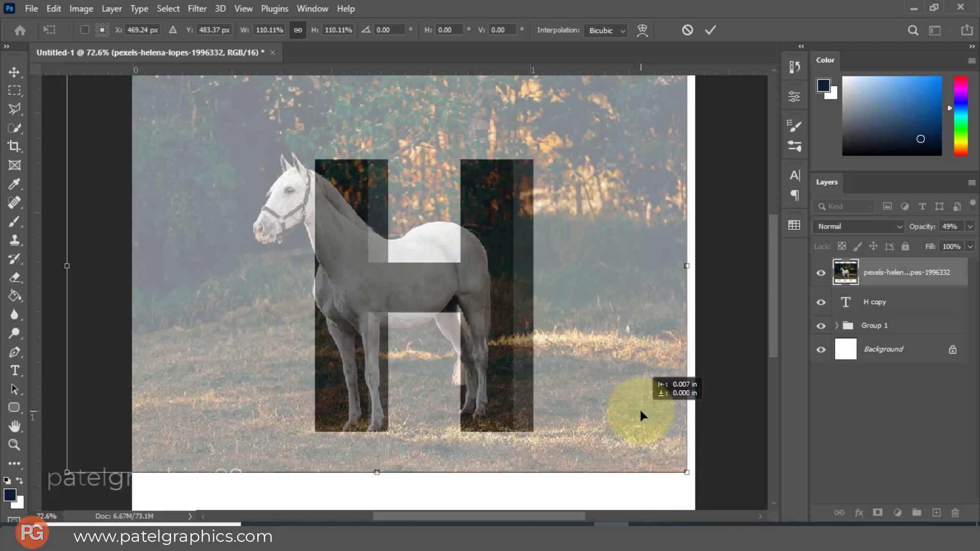
pyautogui.moveTo(640, 411); pyautogui.dragTo(640, 412)
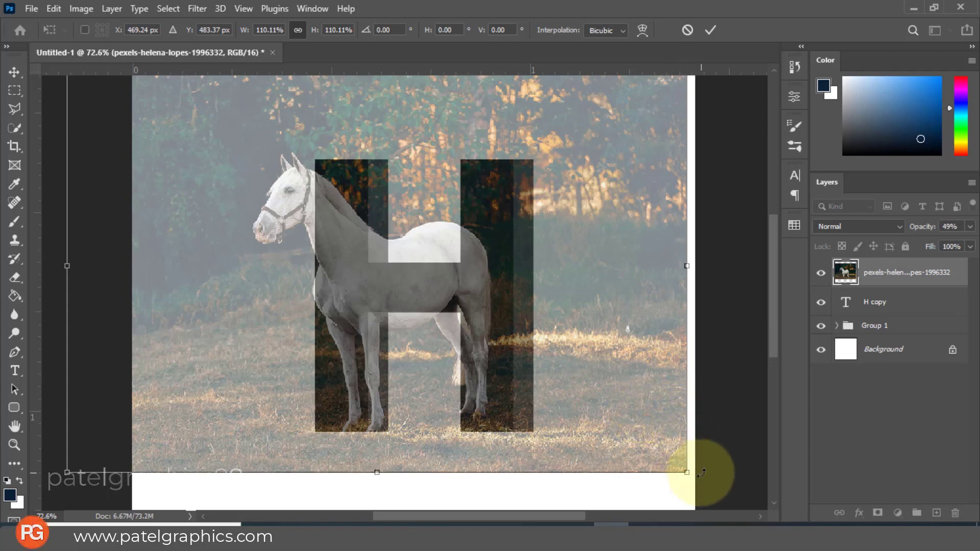
pyautogui.moveTo(699, 470); pyautogui.dragTo(704, 482)
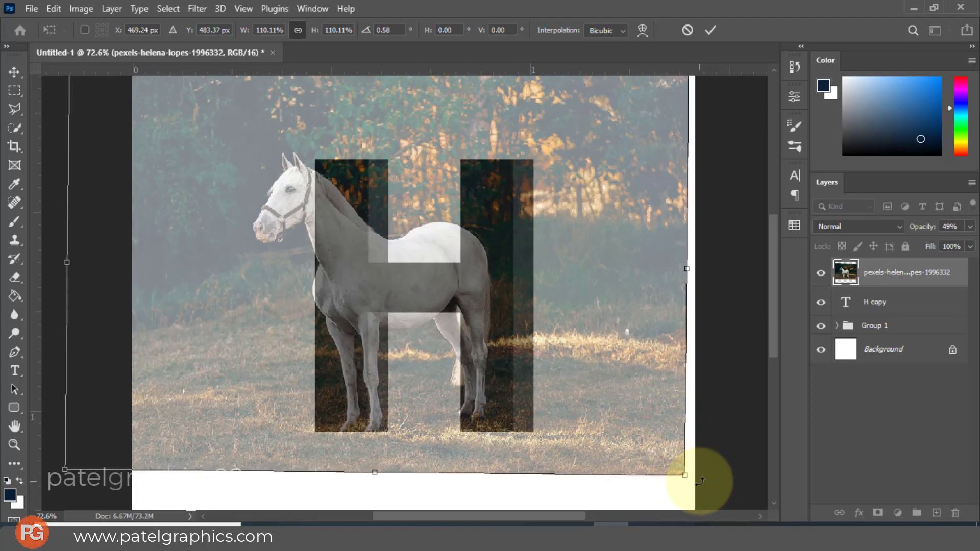
pyautogui.press('Return')
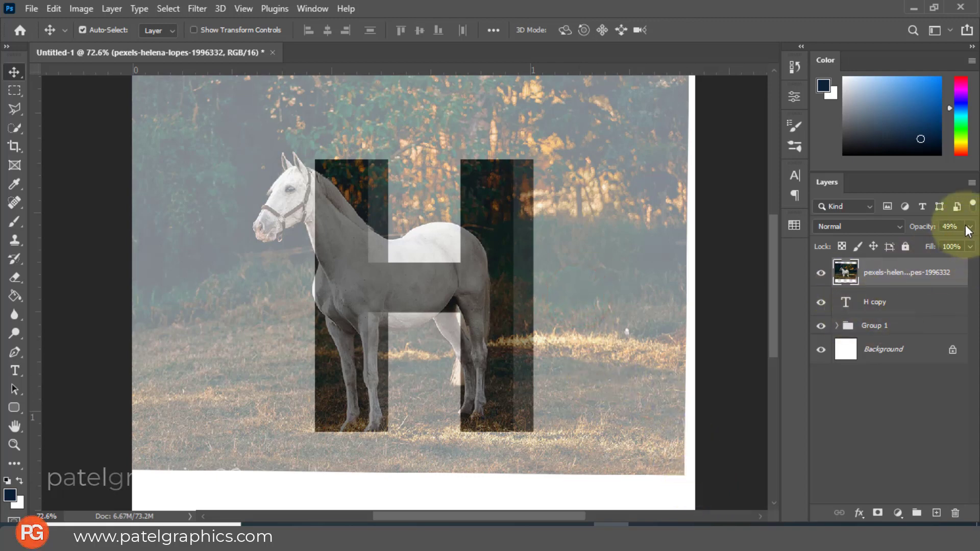
# Restore the horse photo's opacity to 100% and make a hidden duplicate of its layer.
pyautogui.moveTo(967, 242); pyautogui.dragTo(972, 243)
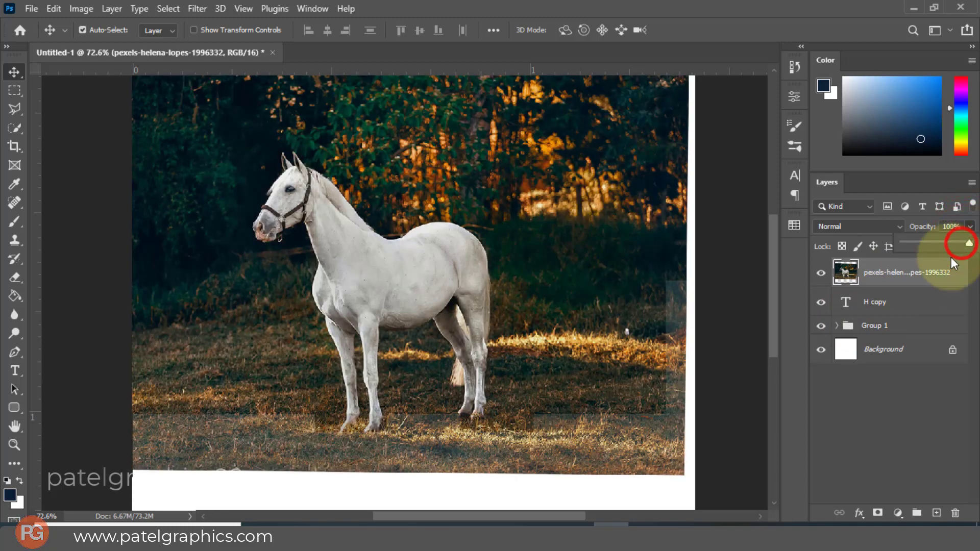
pyautogui.hotkey('ctrl', 'j')
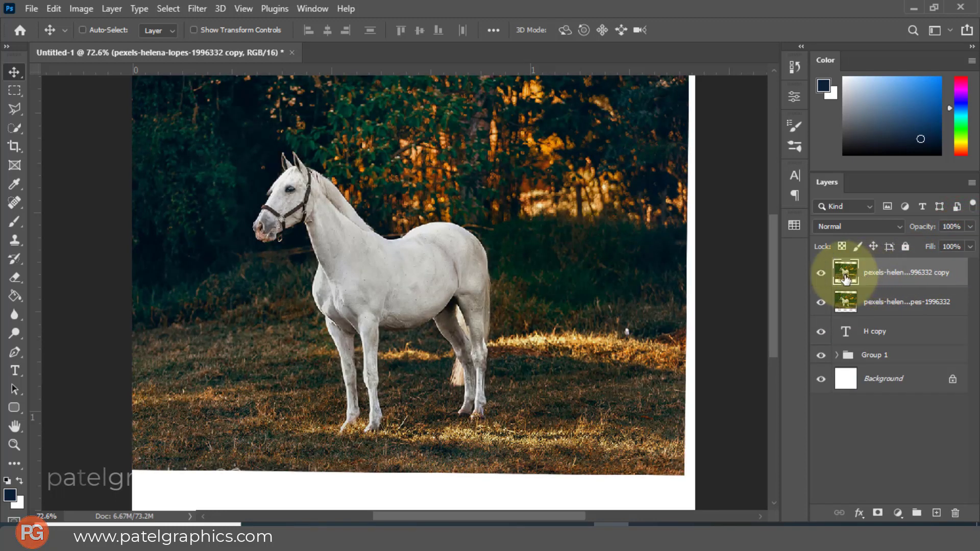
pyautogui.click(820, 272)
# Move the original horse photo layer between H copy and Group 1 and clip it to Group 1.
pyautogui.moveTo(885, 305); pyautogui.dragTo(898, 341)
pyautogui.rightClick(902, 334)
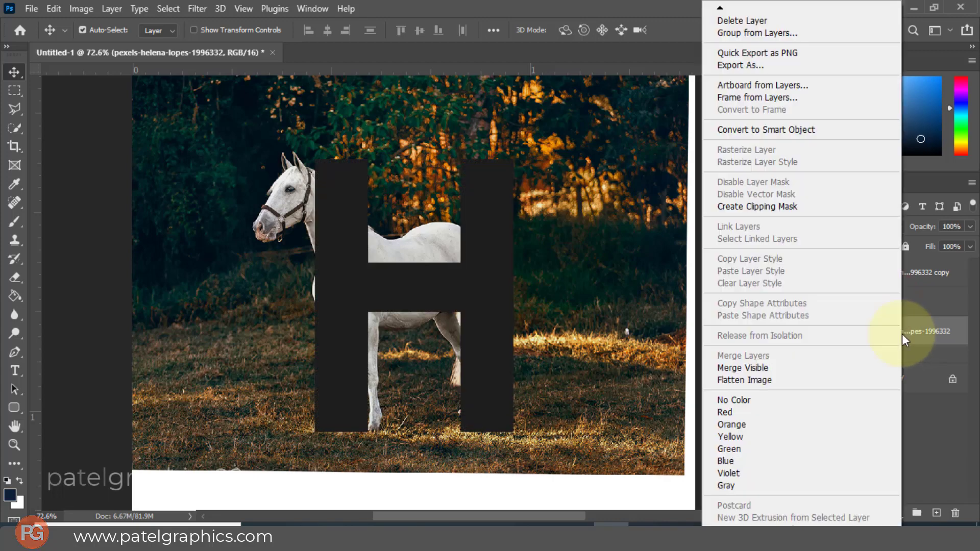
pyautogui.click(764, 207)
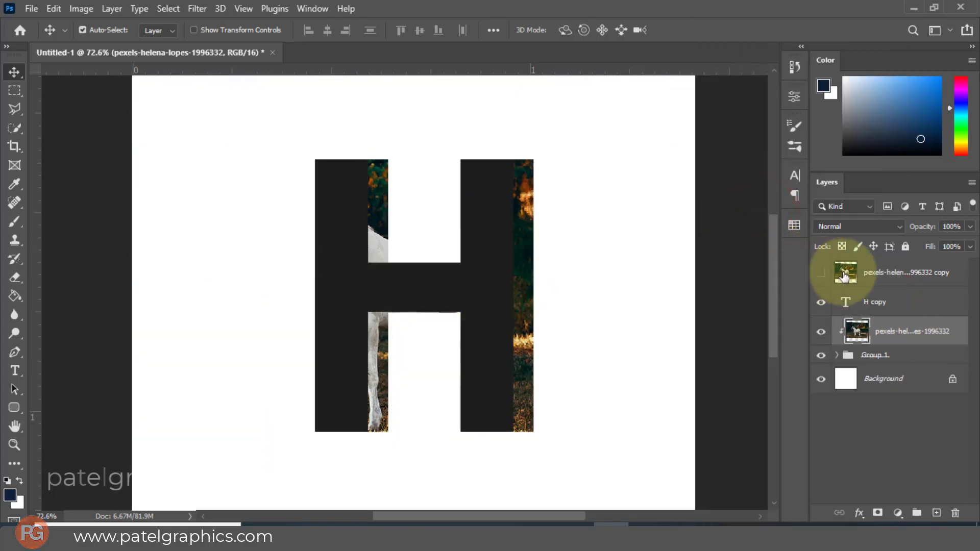
# Show the hidden horse photo copy above H copy and clip it to that text layer.
pyautogui.click(820, 273)
pyautogui.rightClick(831, 266)
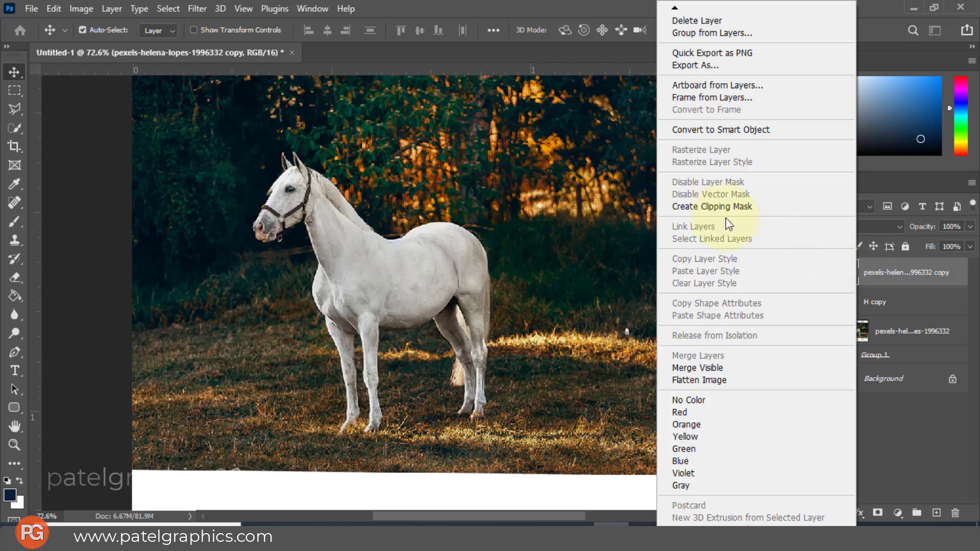
pyautogui.click(712, 207)
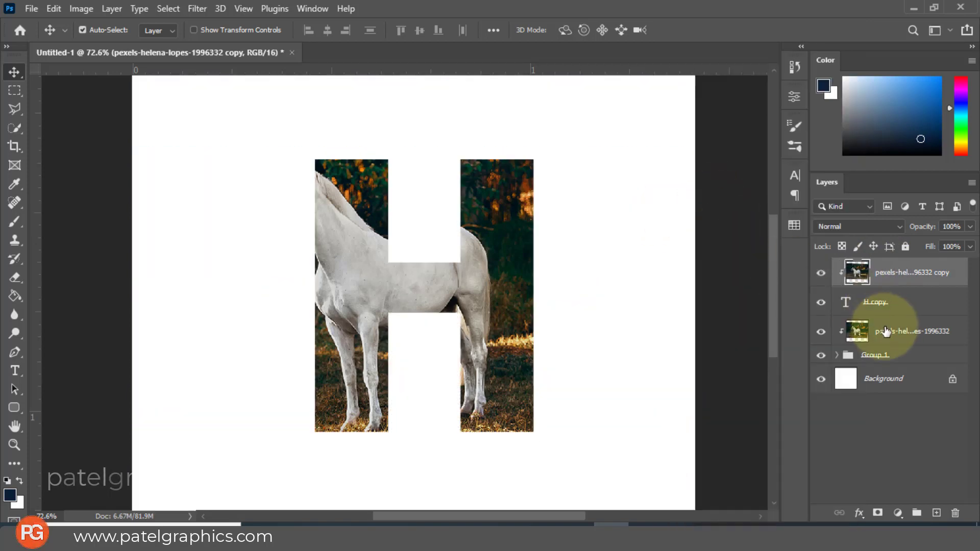
# Add an Exposure adjustment layer above the original horse photo layer and clip it to the layers below.
pyautogui.click(886, 332)
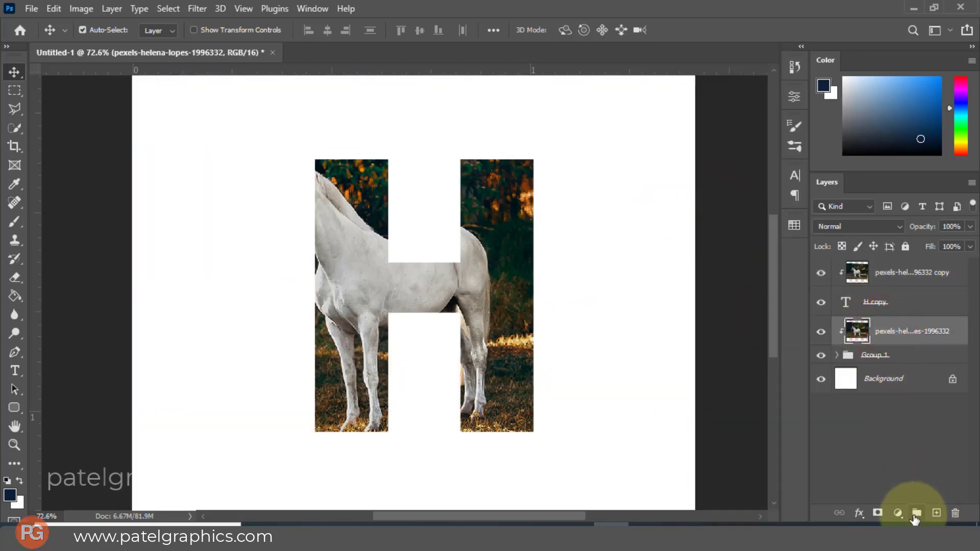
pyautogui.click(898, 512)
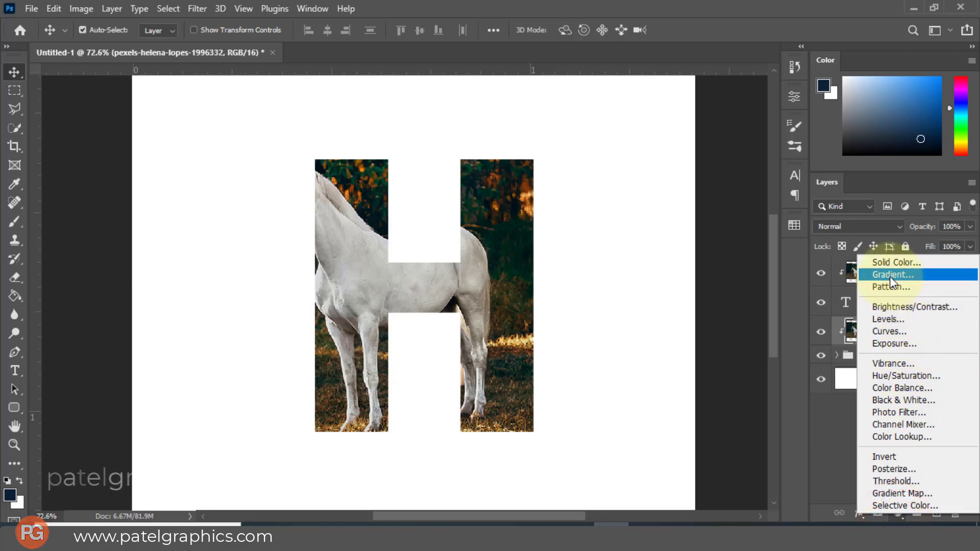
pyautogui.click(892, 343)
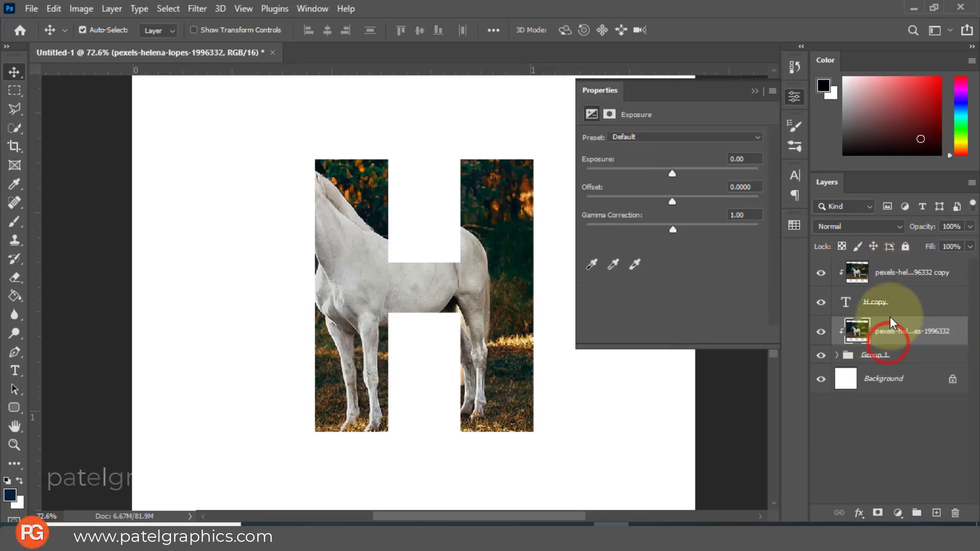
pyautogui.rightClick(915, 331)
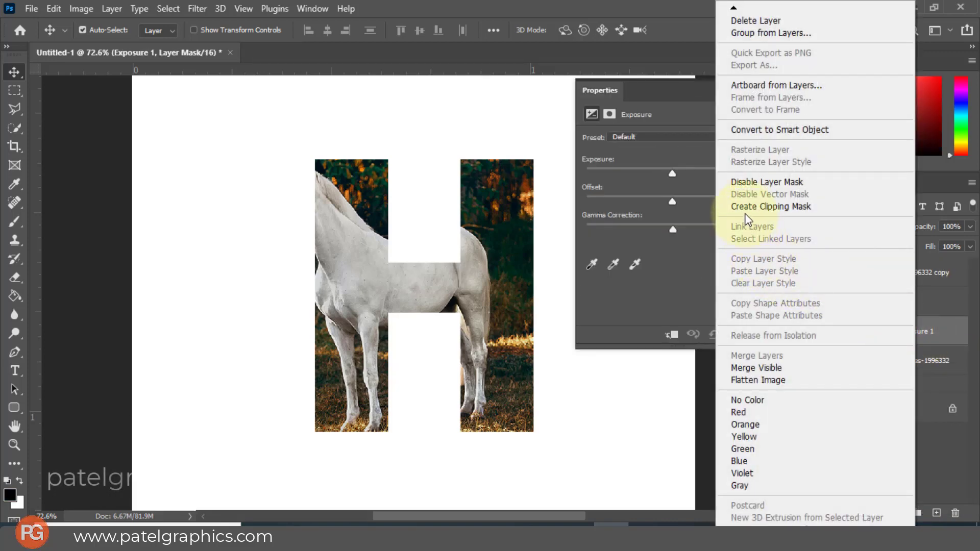
pyautogui.click(744, 210)
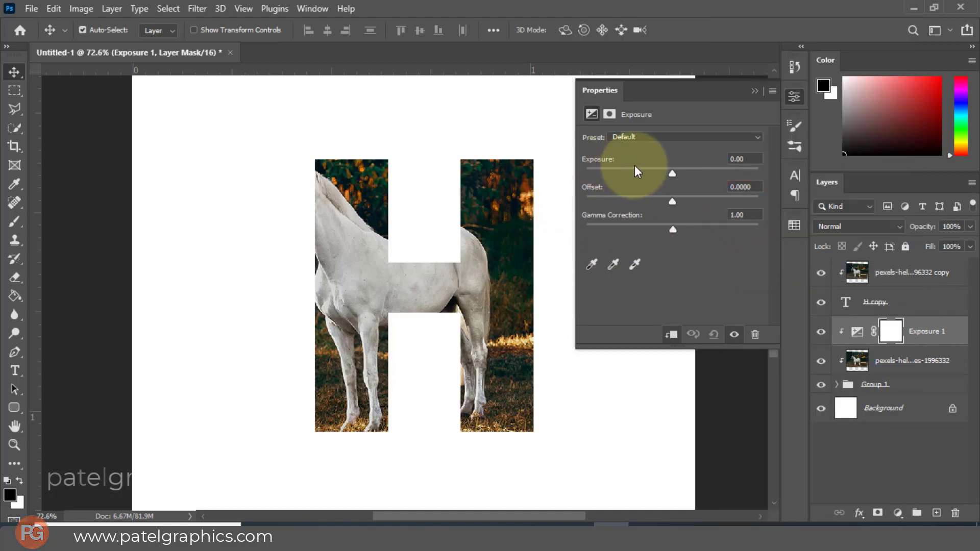
# Set the adjustment's Exposure to -2.17, Offset to 0.0000 and Gamma Correction to 0.79 to darken the H's side faces.
pyautogui.moveTo(672, 171); pyautogui.dragTo(644, 172)
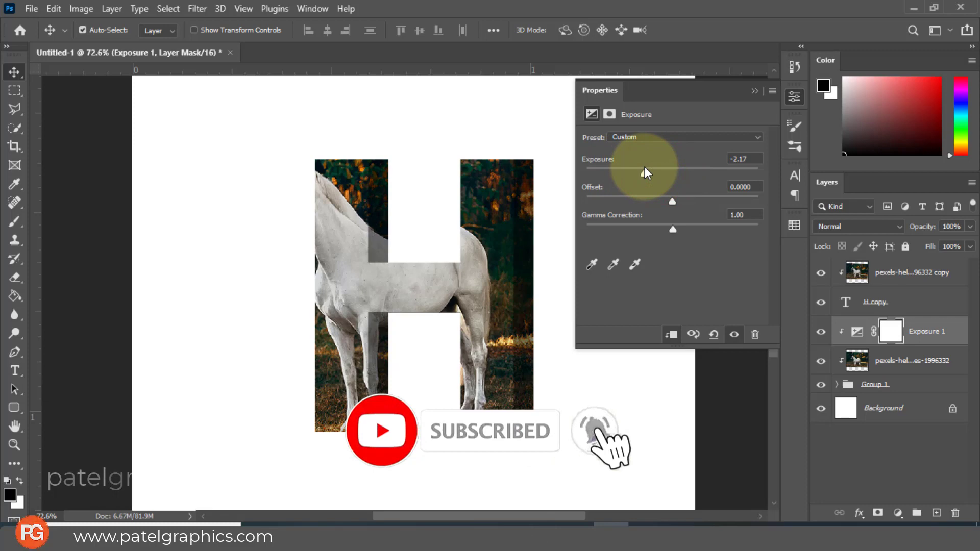
pyautogui.moveTo(673, 201); pyautogui.dragTo(687, 230)
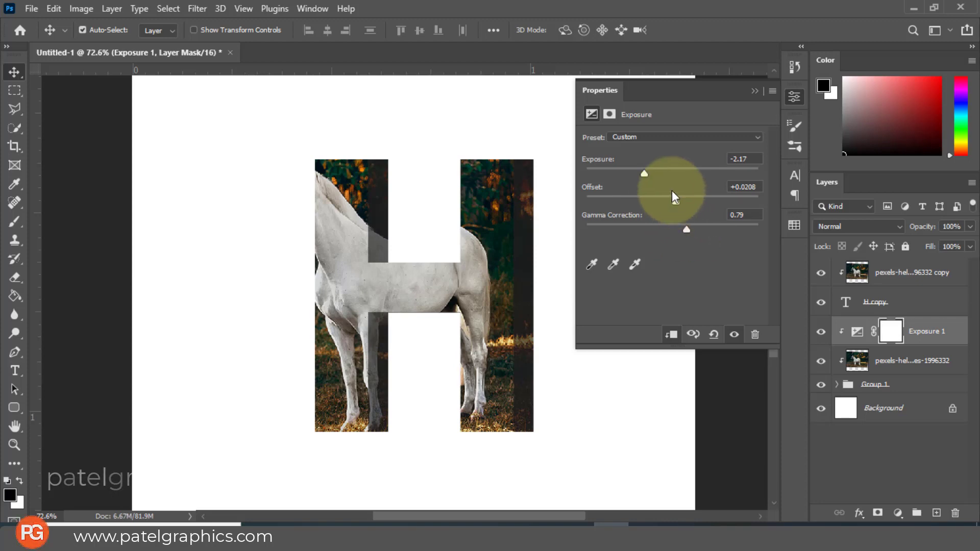
pyautogui.moveTo(675, 203); pyautogui.dragTo(672, 203)
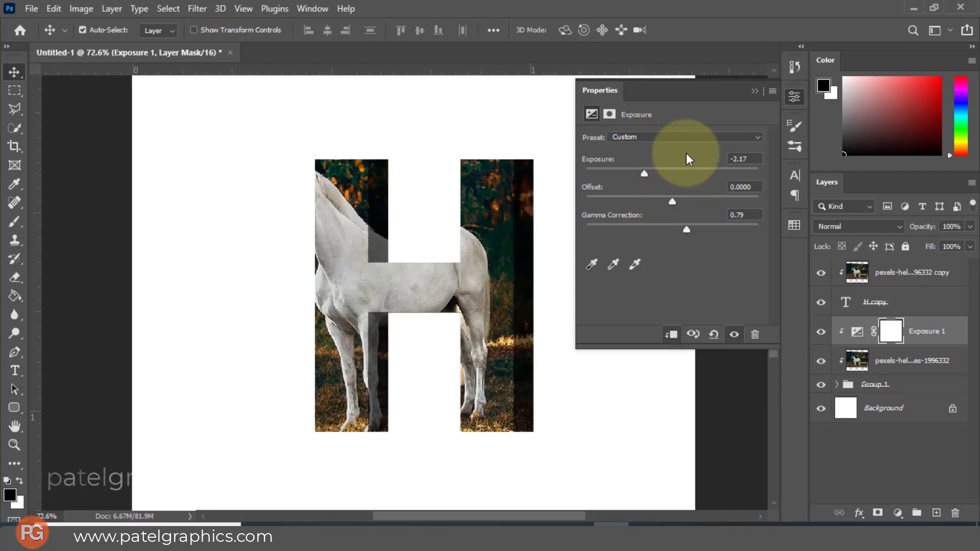
pyautogui.click(838, 532)
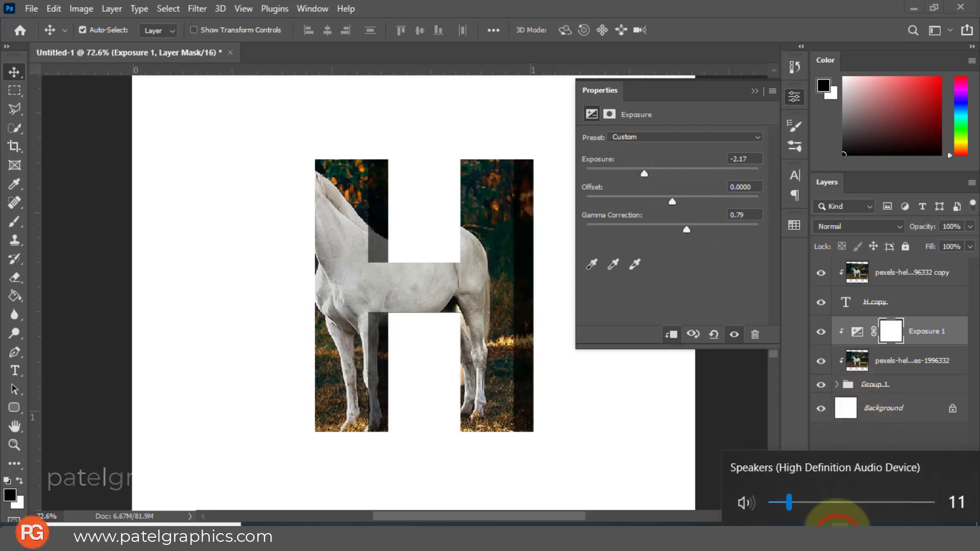
pyautogui.click(794, 413)
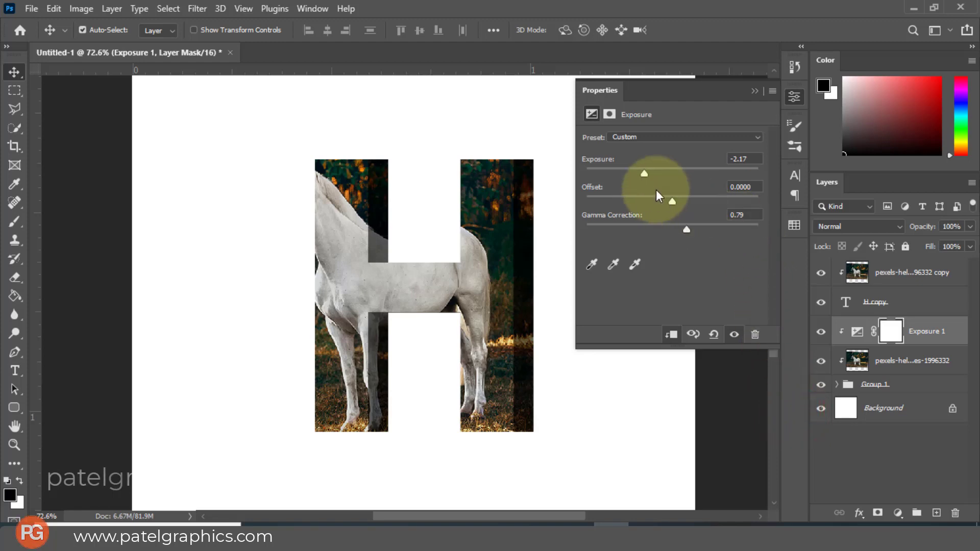
pyautogui.click(753, 91)
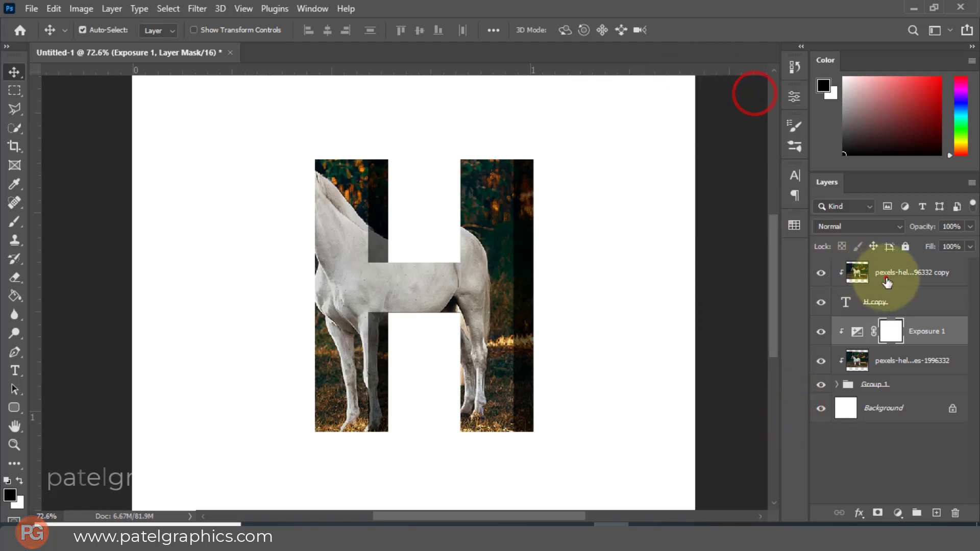
# Duplicate the clipped horse photo copy, select the horse with Select Subject, and mask the duplicate to that selection.
pyautogui.click(873, 282)
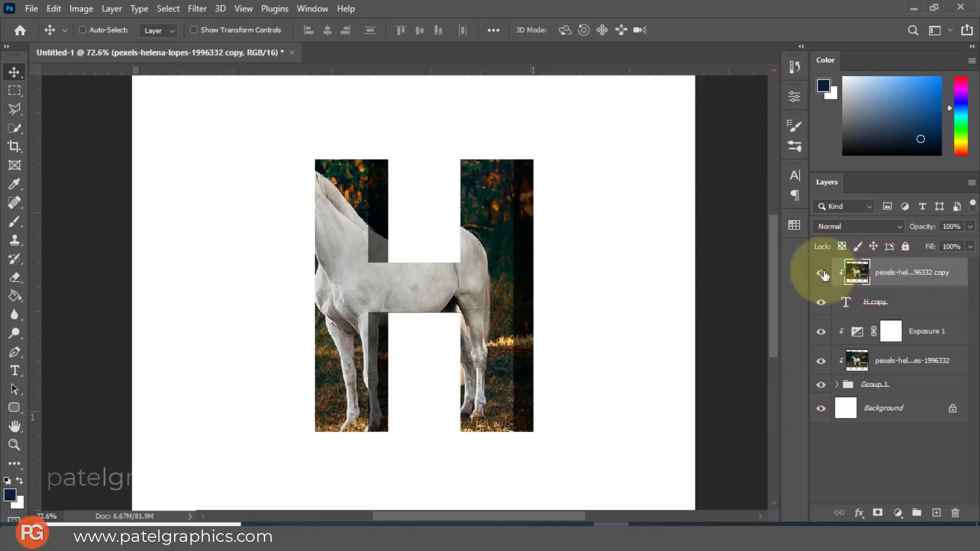
pyautogui.hotkey('ctrl', 'j')
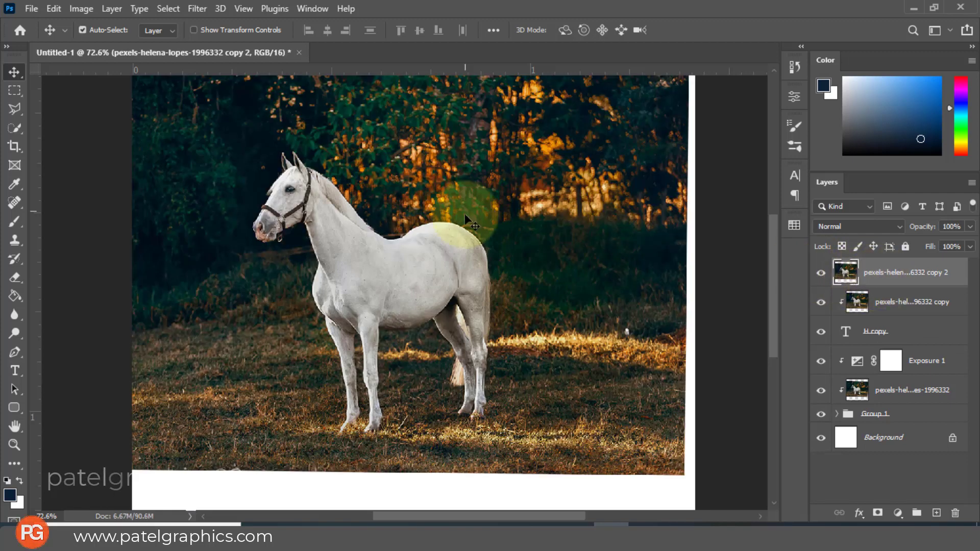
pyautogui.click(14, 127)
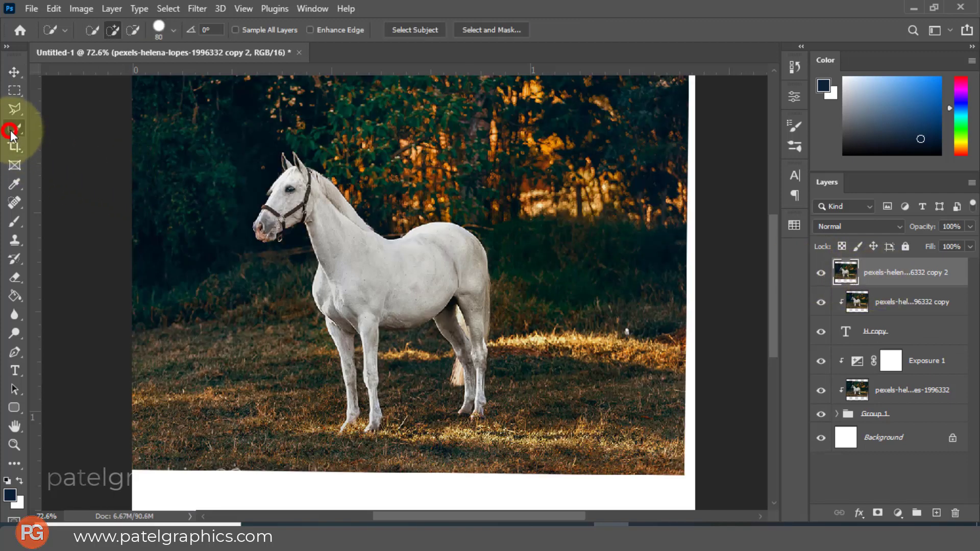
pyautogui.click(419, 30)
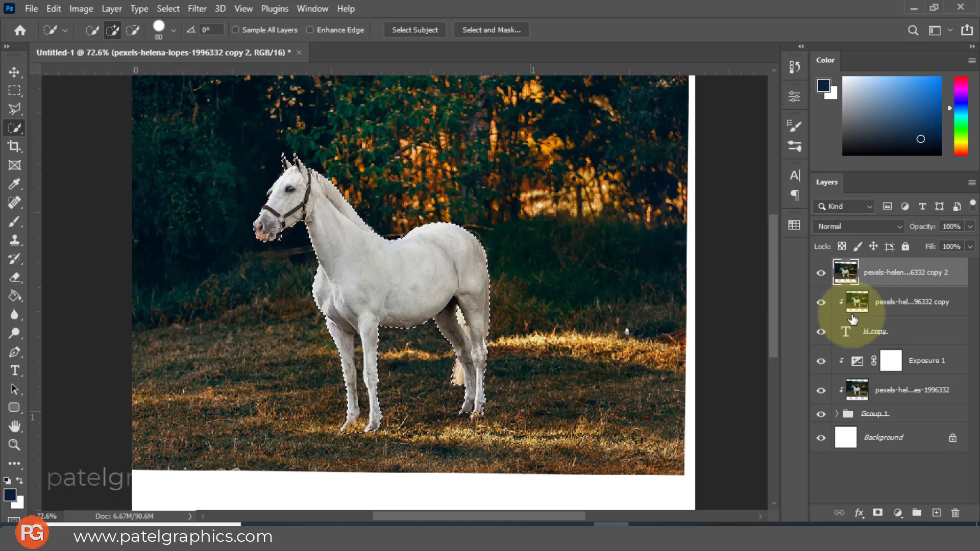
pyautogui.click(877, 512)
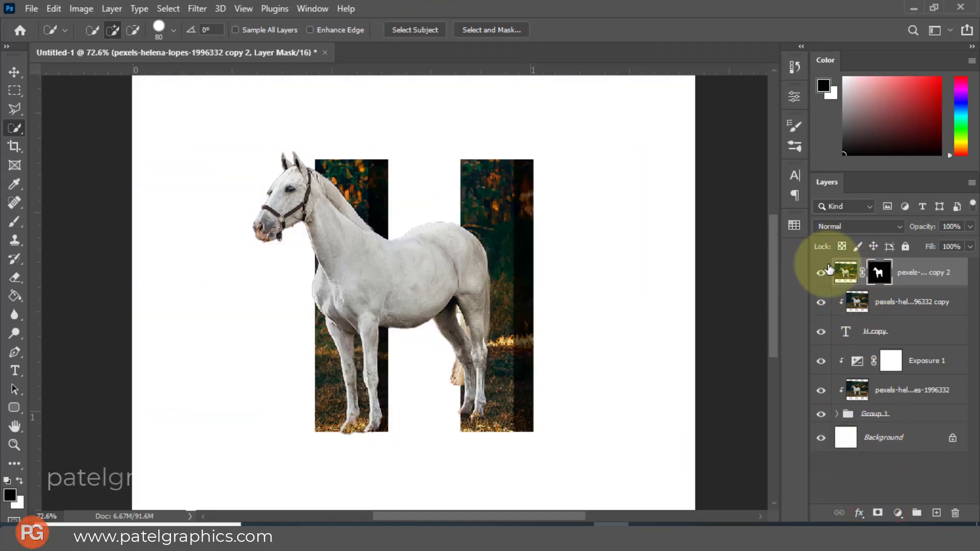
# Paint black on the cutout's mask with a 175 px Hard Round brush to hide the horse's body and hindquarters, keeping its head and neck.
pyautogui.click(877, 273)
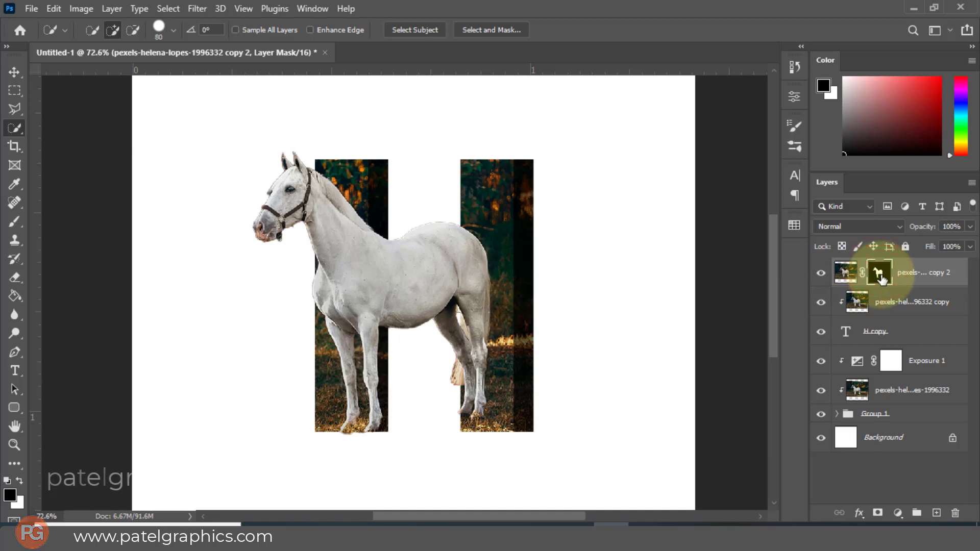
pyautogui.press('b')
pyautogui.rightClick(475, 266)
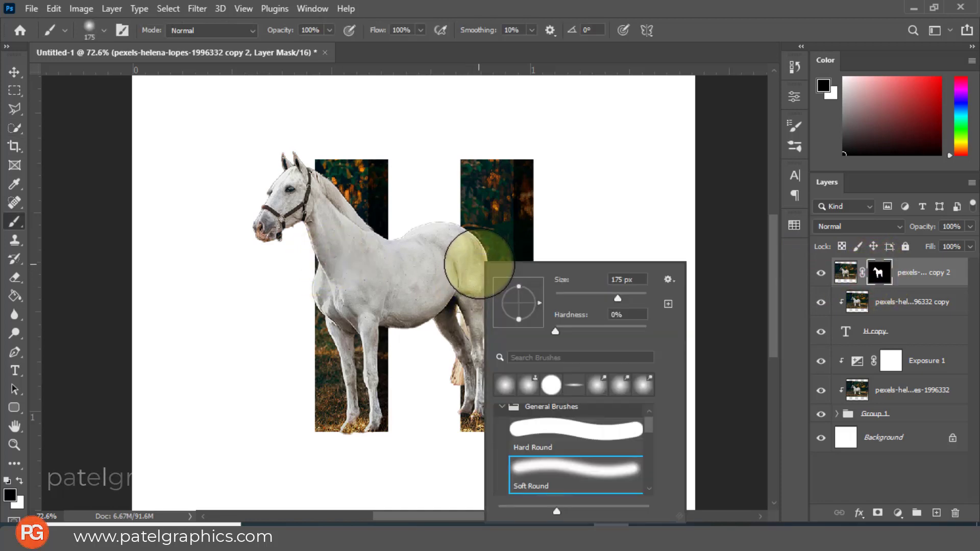
pyautogui.click(547, 451)
pyautogui.click(456, 215)
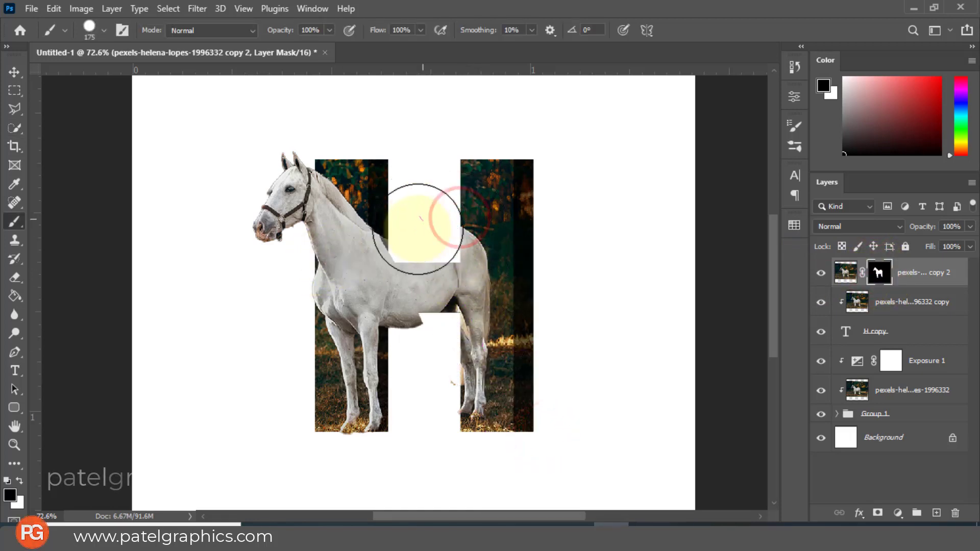
pyautogui.moveTo(414, 298)
pyautogui.mouseDown()
pyautogui.moveTo(428, 327)
pyautogui.moveTo(413, 184)
pyautogui.moveTo(430, 451)
pyautogui.moveTo(401, 426)
pyautogui.moveTo(421, 196)
pyautogui.moveTo(397, 216)
pyautogui.moveTo(396, 324)
pyautogui.mouseUp()
pyautogui.moveTo(461, 246); pyautogui.dragTo(468, 457)
pyautogui.moveTo(467, 457)
pyautogui.mouseDown()
pyautogui.moveTo(532, 288)
pyautogui.moveTo(533, 383)
pyautogui.mouseUp()
pyautogui.moveTo(540, 374)
pyautogui.mouseDown()
pyautogui.moveTo(500, 356)
pyautogui.moveTo(555, 284)
pyautogui.moveTo(532, 405)
pyautogui.moveTo(306, 459)
pyautogui.moveTo(468, 466)
pyautogui.moveTo(583, 442)
pyautogui.moveTo(574, 311)
pyautogui.mouseUp()
pyautogui.scroll(-2, 405, 328)
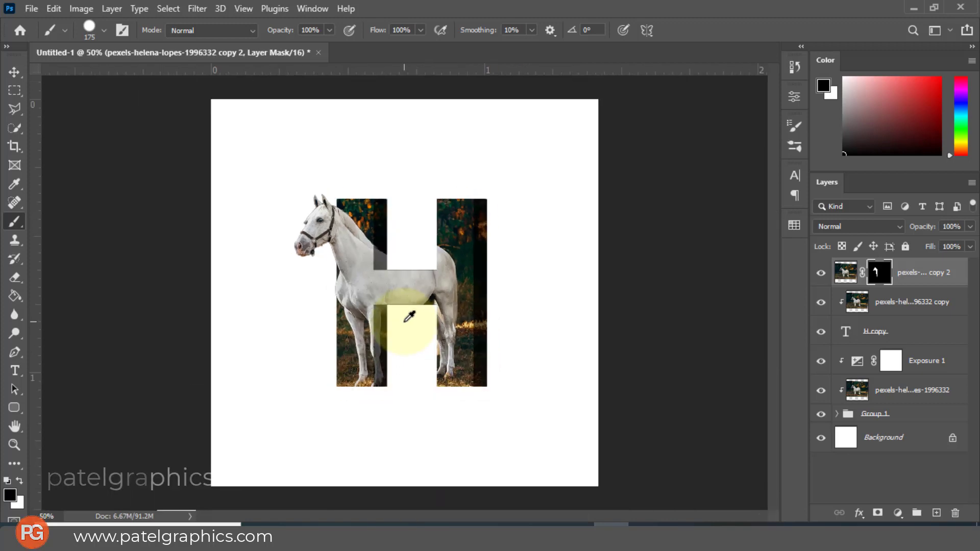
# Add a new empty layer above the masked horse cutout and hide the Background layer.
pyautogui.click(934, 276)
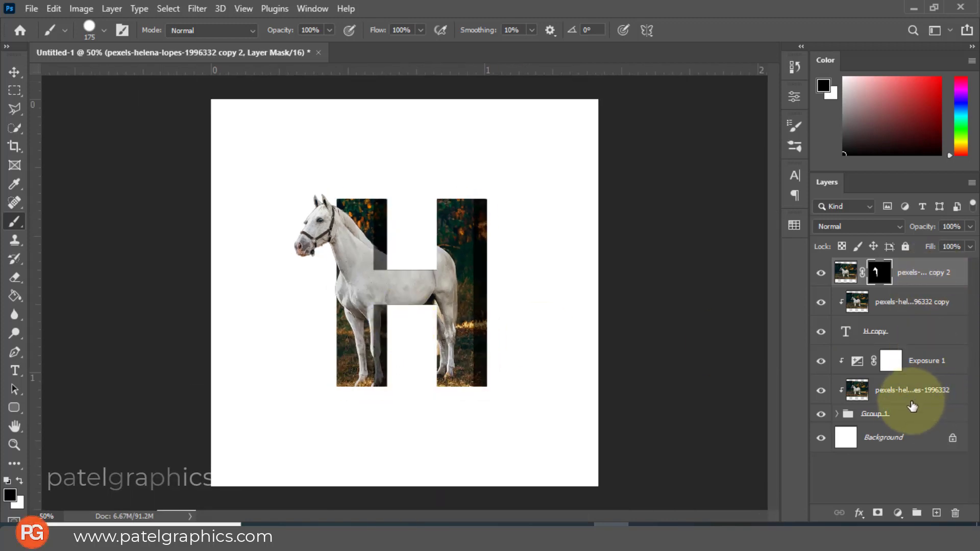
pyautogui.click(909, 418)
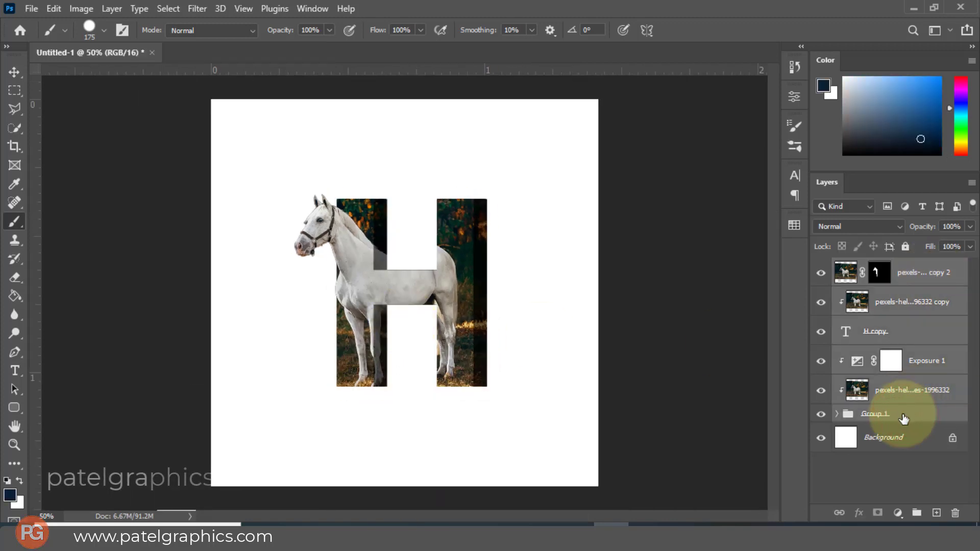
pyautogui.click(923, 277)
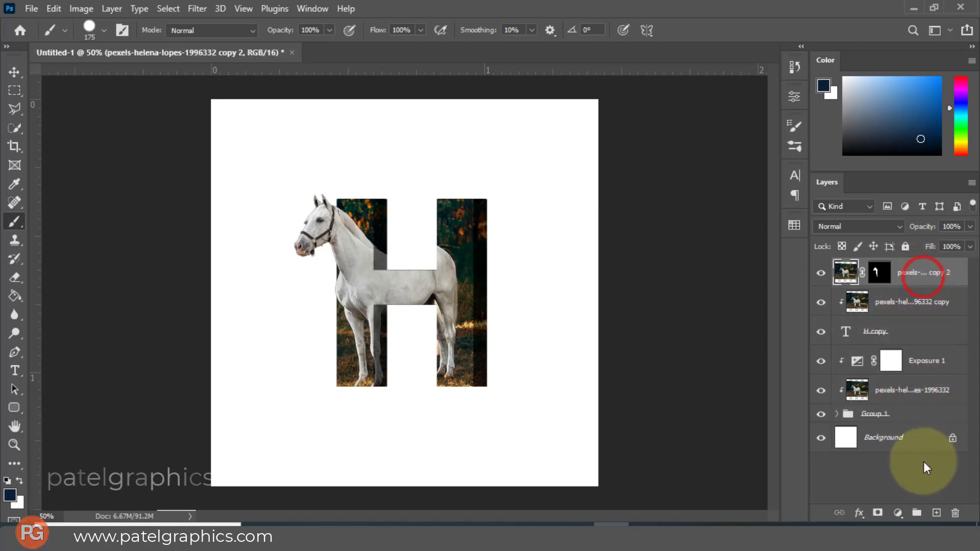
pyautogui.click(936, 513)
pyautogui.click(820, 470)
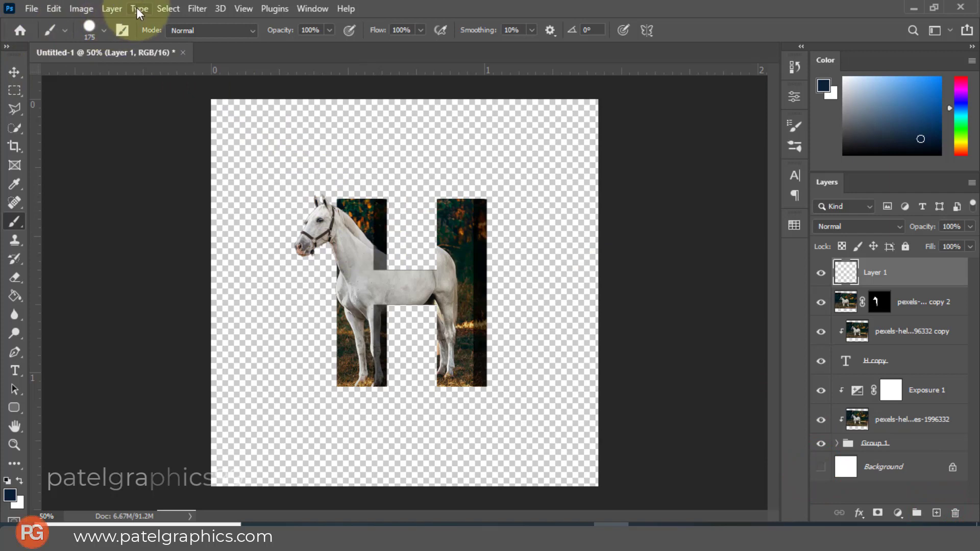
# Apply the merged RGB image to Layer 1 with Multiply blending at 100% opacity, and show the Background layer again.
pyautogui.click(82, 9)
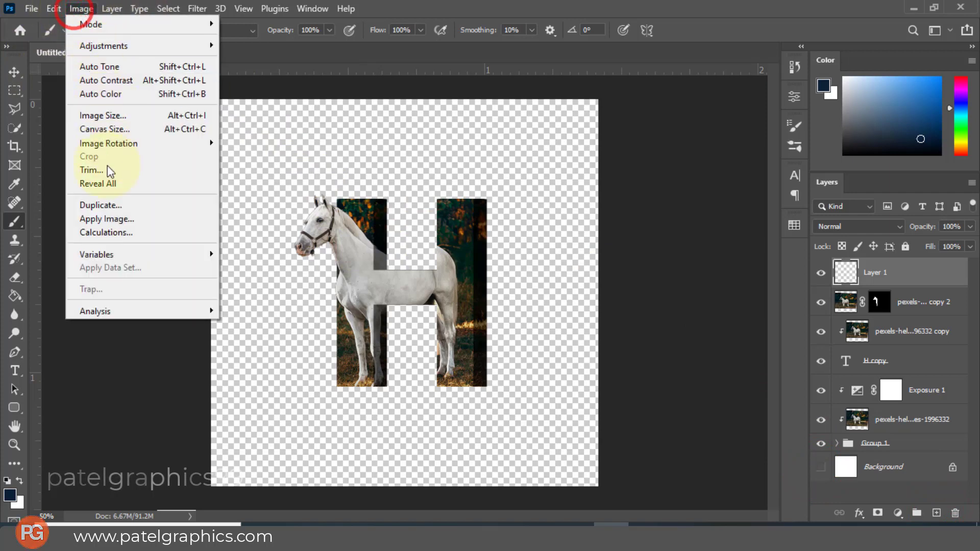
pyautogui.click(105, 218)
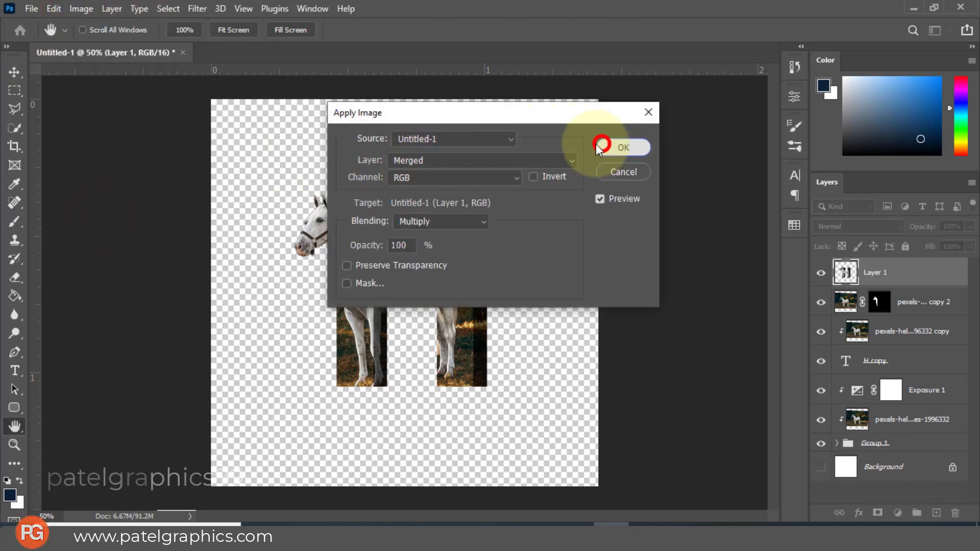
pyautogui.click(600, 146)
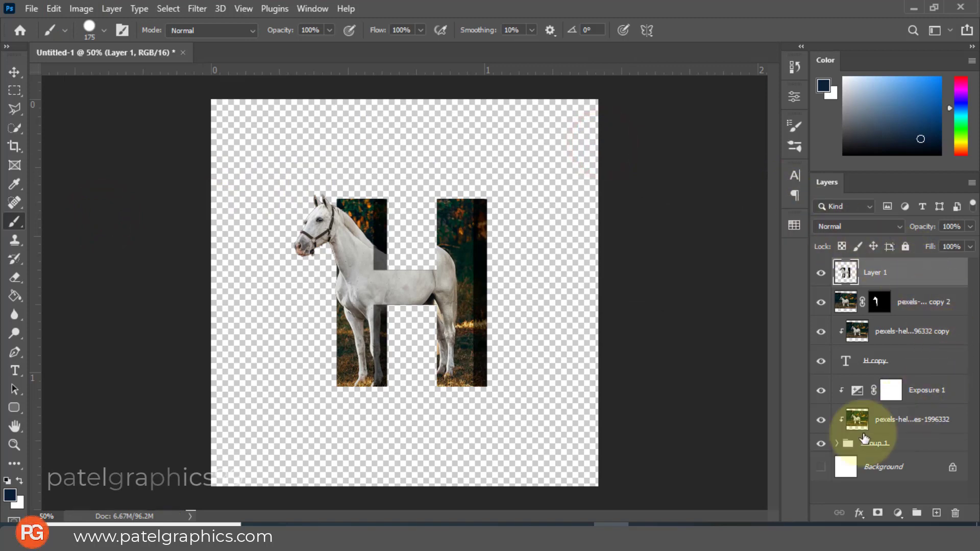
pyautogui.click(820, 467)
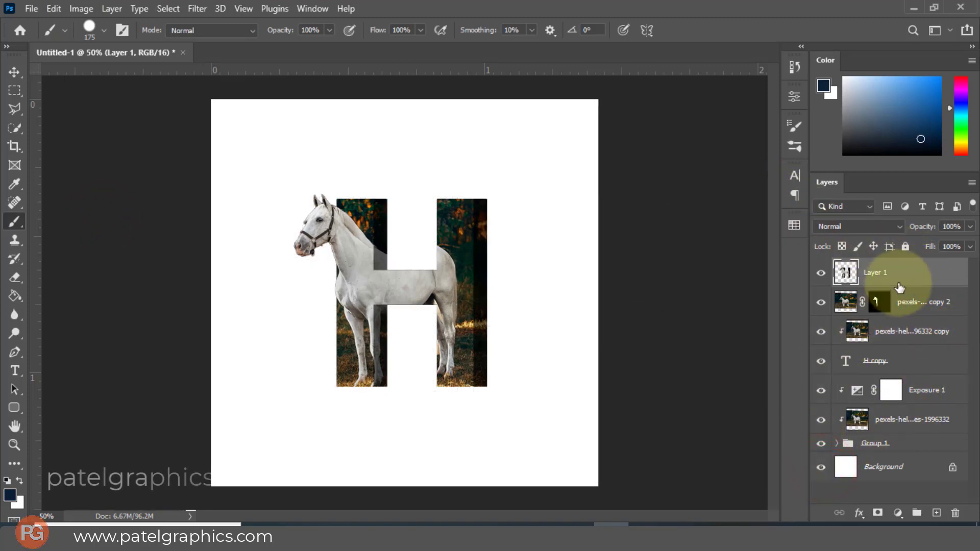
# Move Layer 1 below Group 1, flip it vertically, and shift it straight down to mirror the H from its base.
pyautogui.moveTo(899, 284); pyautogui.dragTo(898, 449)
pyautogui.hotkey('ctrl', 't')
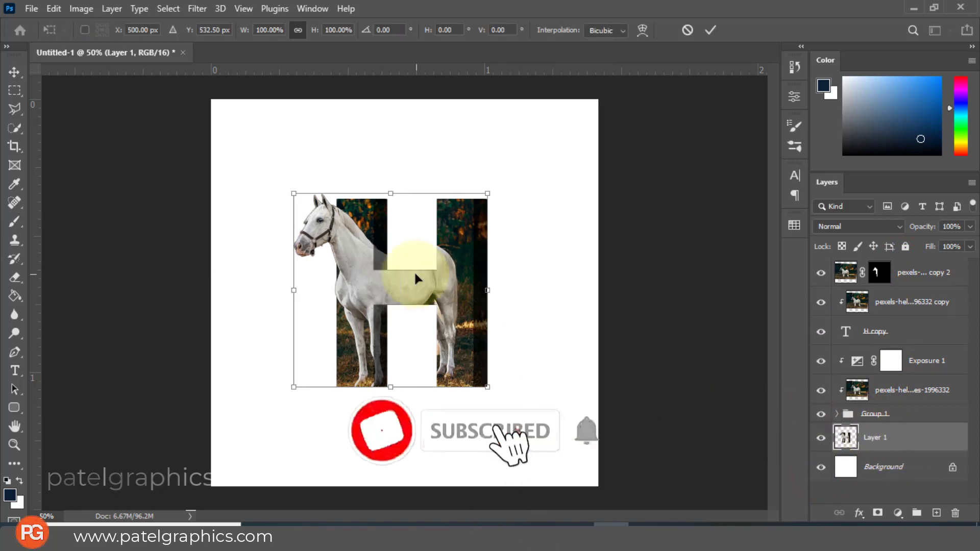
pyautogui.rightClick(414, 265)
pyautogui.click(463, 260)
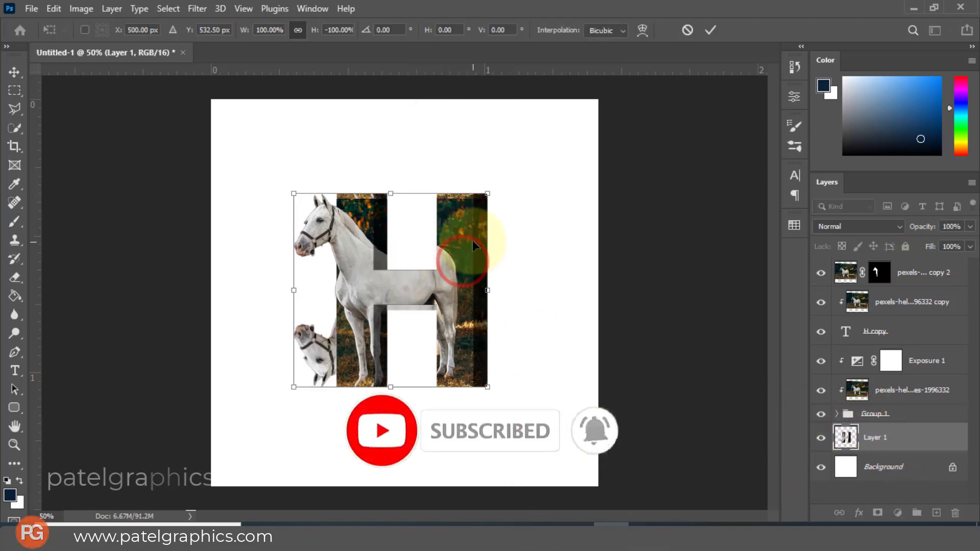
pyautogui.moveTo(468, 224); pyautogui.dragTo(466, 410)
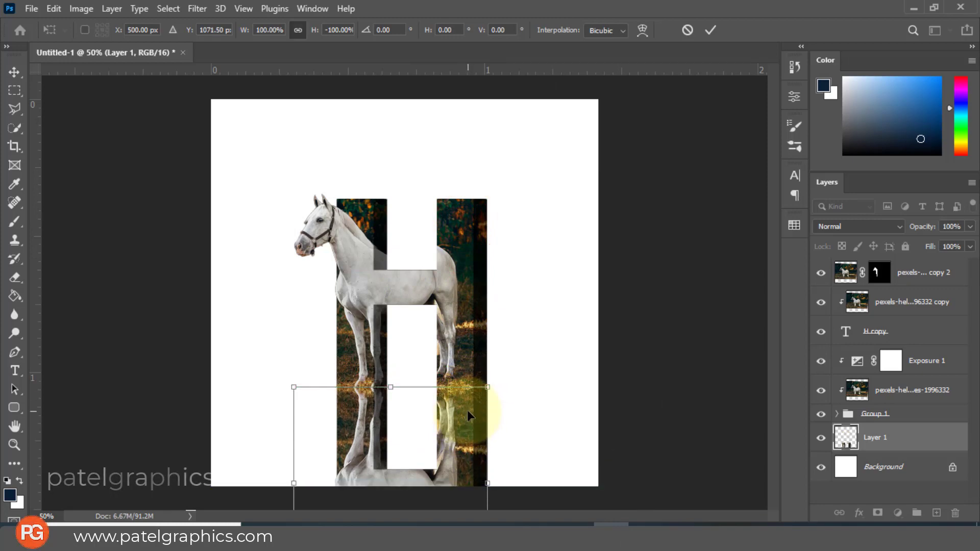
pyautogui.press('Return')
# Add a layer mask to the flipped Layer 1 and set the brush size to 600 px.
pyautogui.press('b')
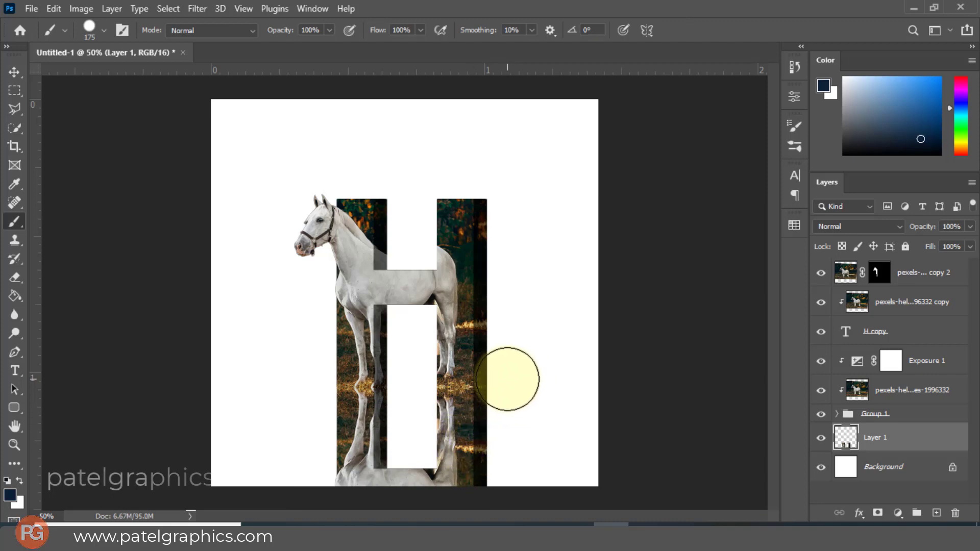
pyautogui.click(884, 514)
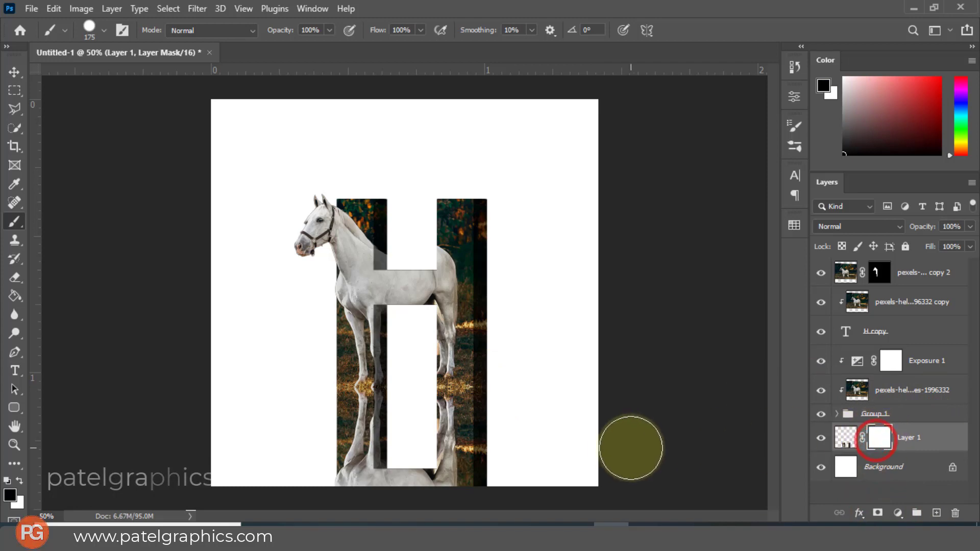
pyautogui.scroll(-3, 273, 435)
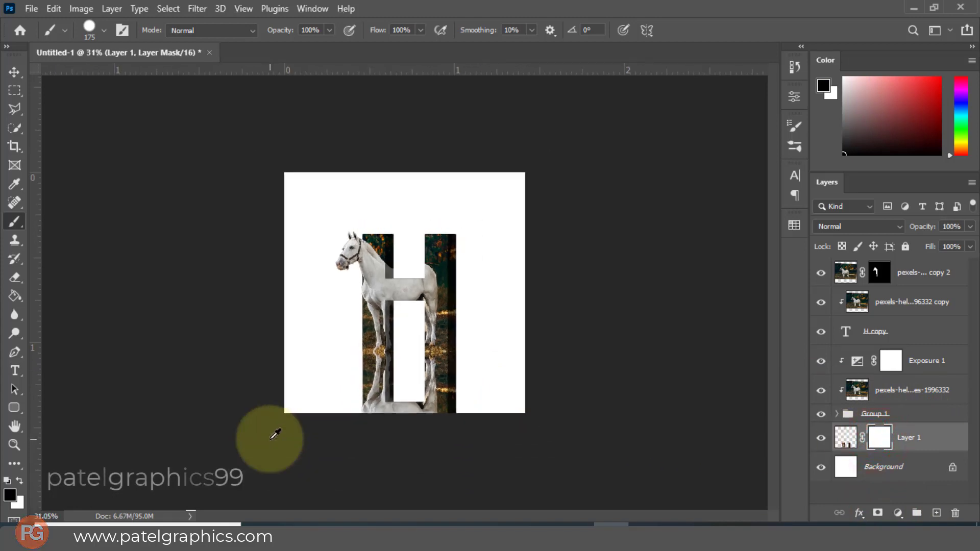
pyautogui.press(']')
pyautogui.press(']')
pyautogui.press(']')
pyautogui.press(']')
pyautogui.press(']')
pyautogui.press(']')
pyautogui.press(']')
pyautogui.press(']')
pyautogui.press(']')
pyautogui.press(']')
pyautogui.press(']')
pyautogui.press(']')
pyautogui.press(']')
pyautogui.press(']')
pyautogui.press(']')
pyautogui.press(']')
pyautogui.press(']')
pyautogui.press(']')
pyautogui.press('[')
pyautogui.press('[')
pyautogui.press('[')
pyautogui.press('[')
pyautogui.press('[')
pyautogui.press('[')
pyautogui.press('[')
pyautogui.press('[')
pyautogui.press('[')
pyautogui.press('[')
pyautogui.press('[')
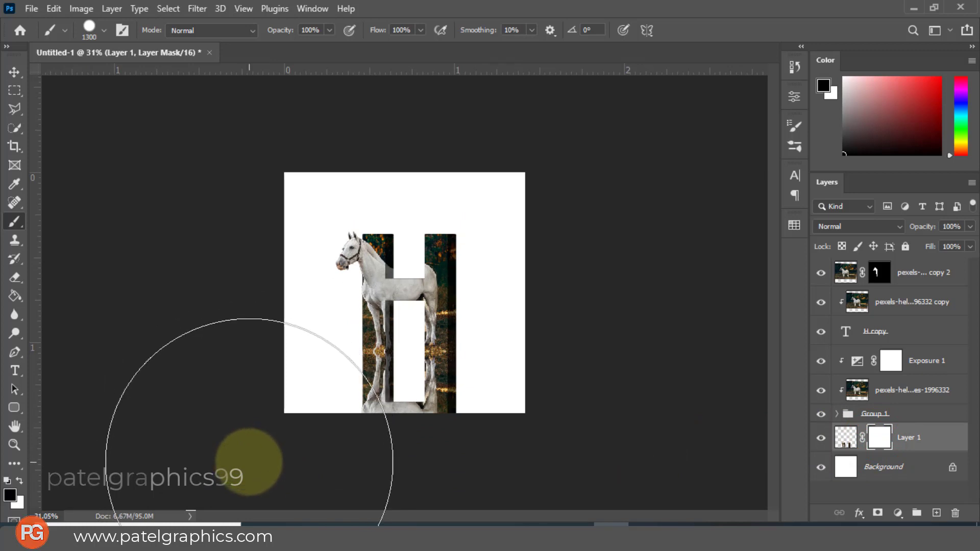
pyautogui.press('[')
pyautogui.press('[')
pyautogui.press('[')
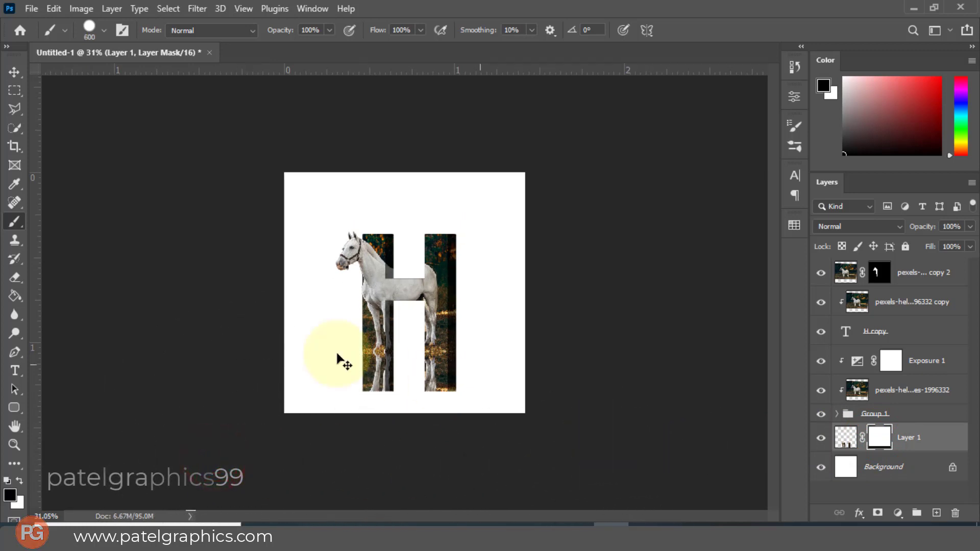
# Fade out the lower end of the reflection by painting black on Layer 1's mask with a 600 px Soft Round brush.
pyautogui.rightClick(307, 370)
pyautogui.click(352, 467)
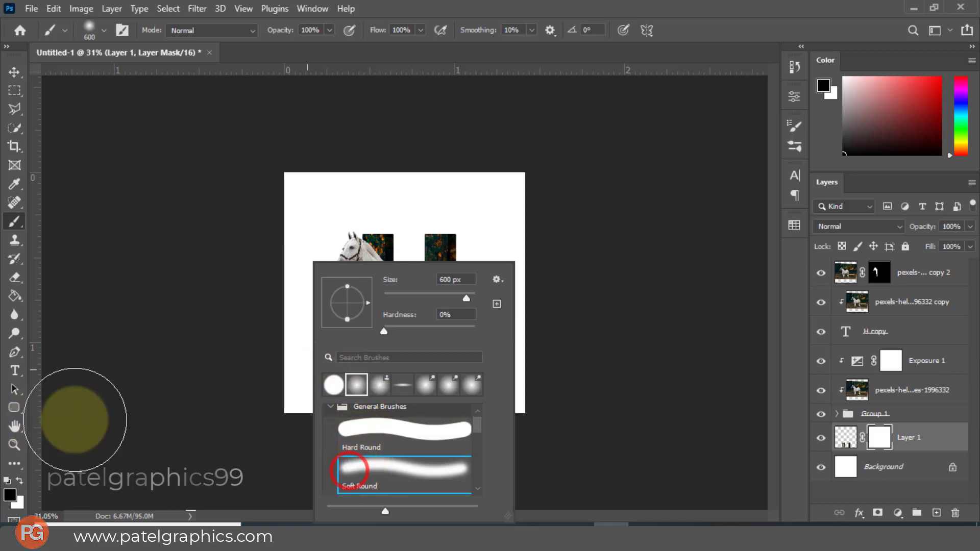
pyautogui.click(201, 428)
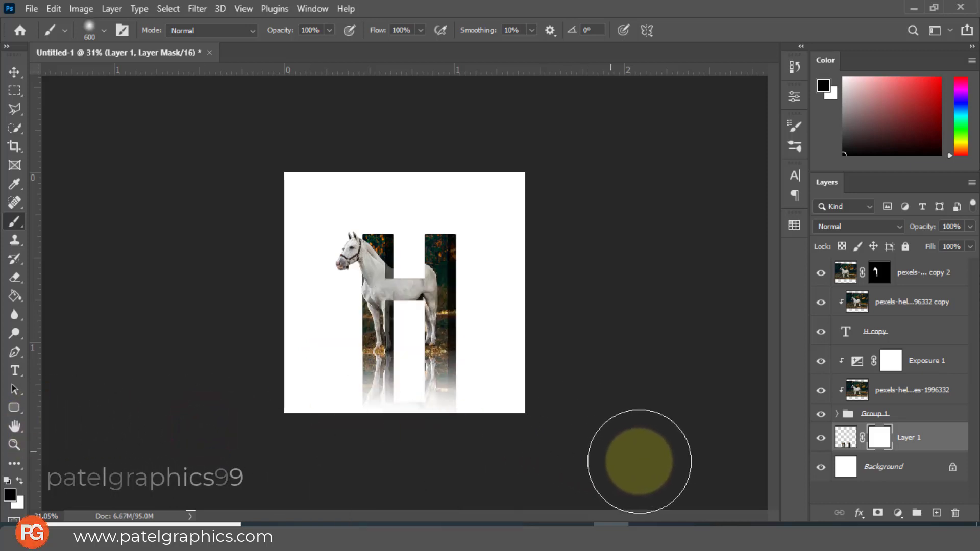
pyautogui.hotkey('ctrl', '+')
pyautogui.hotkey('ctrl', '+')
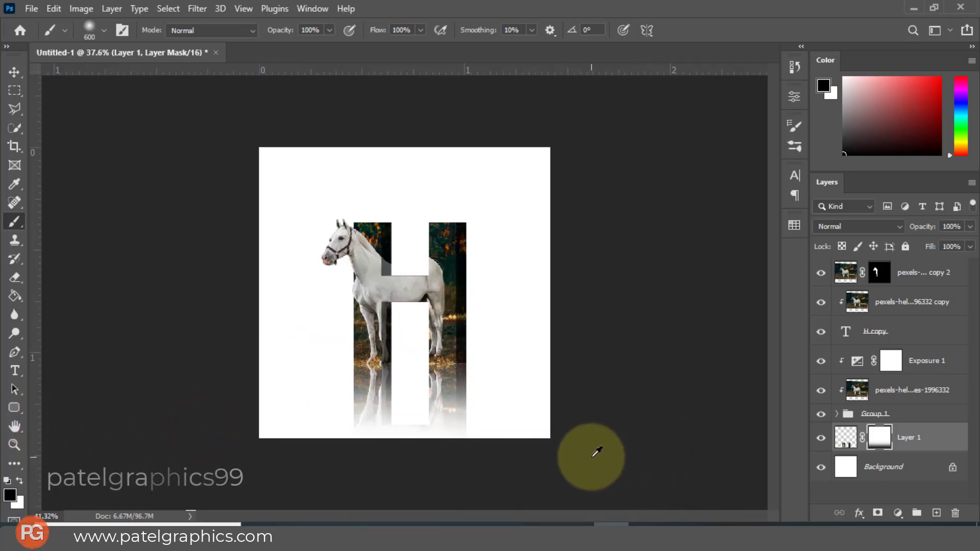
# Reduce the opacity of the reflection on Layer 1 to 50%.
pyautogui.press('c')
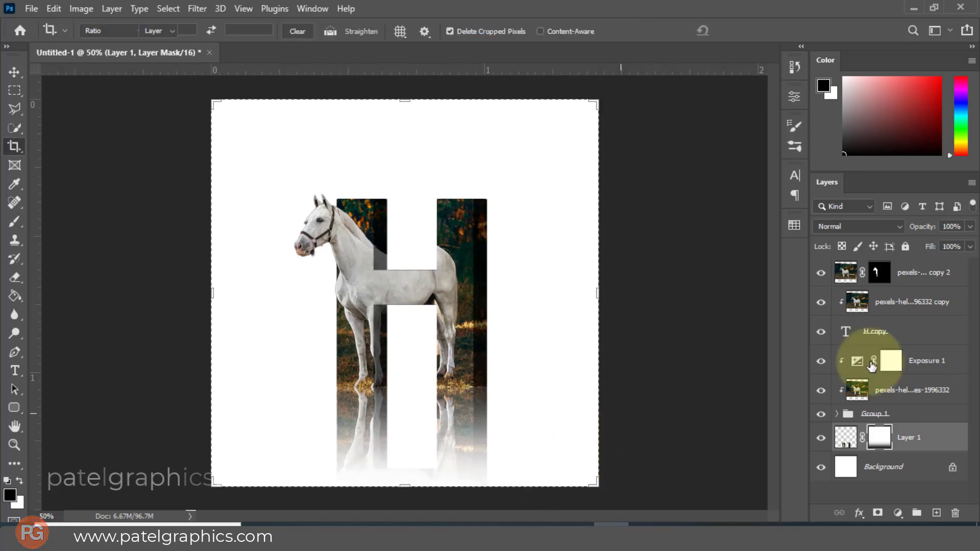
pyautogui.press('v')
pyautogui.click(935, 243)
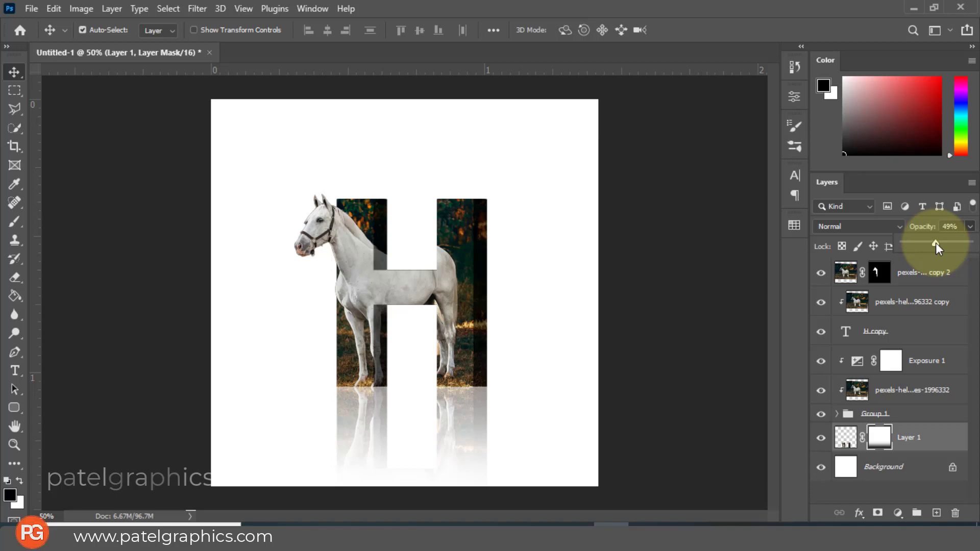
pyautogui.moveTo(934, 243); pyautogui.dragTo(936, 244)
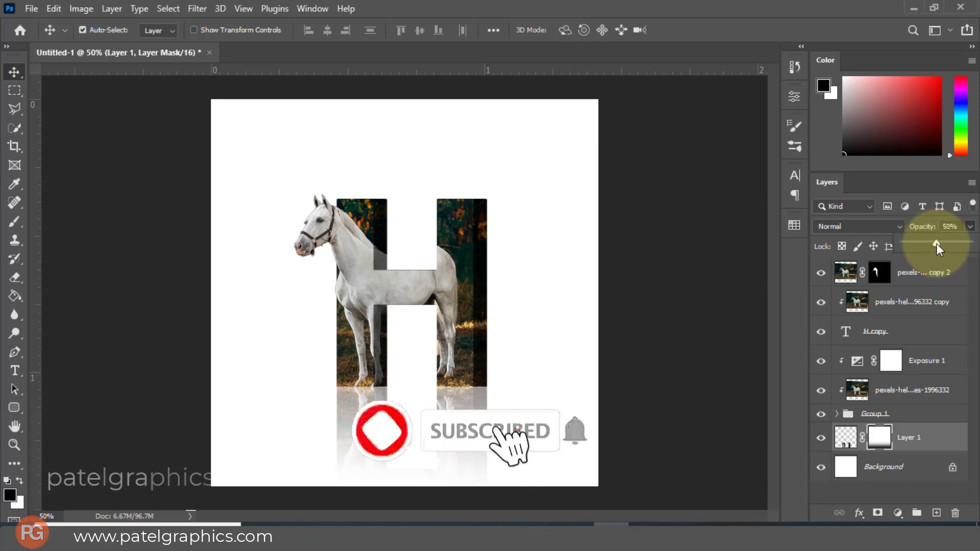
# Add a Gradient Fill layer directly above the Background using the Black, White preset from Basics.
pyautogui.click(912, 466)
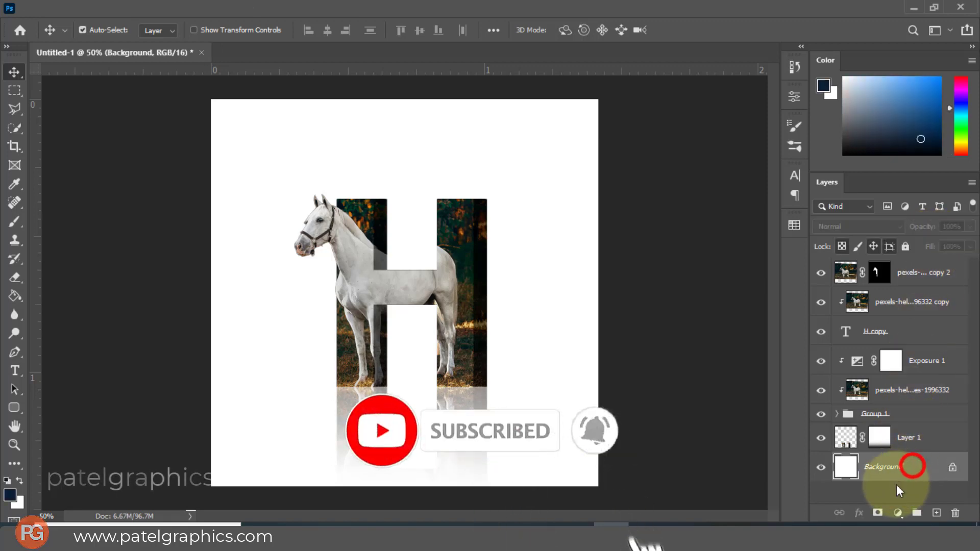
pyautogui.click(897, 513)
pyautogui.click(867, 256)
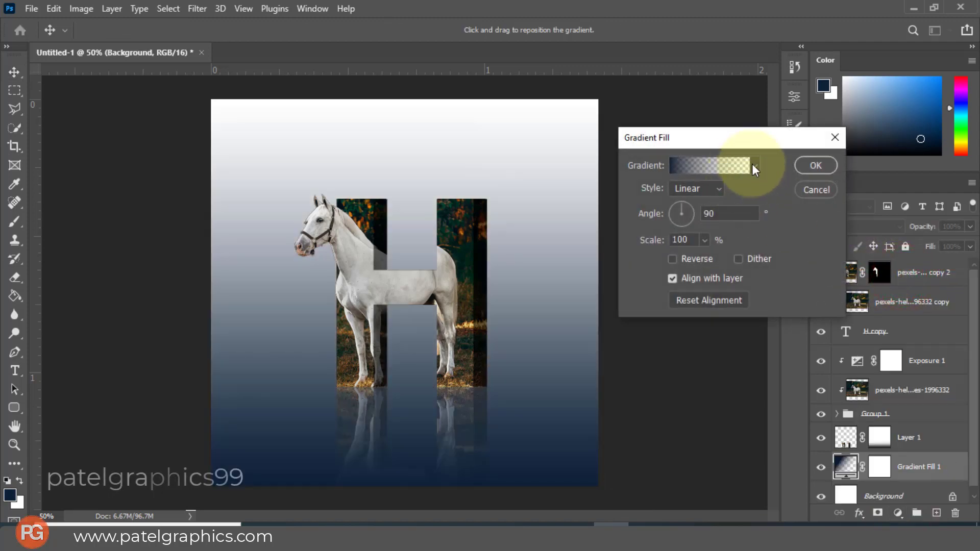
pyautogui.click(753, 164)
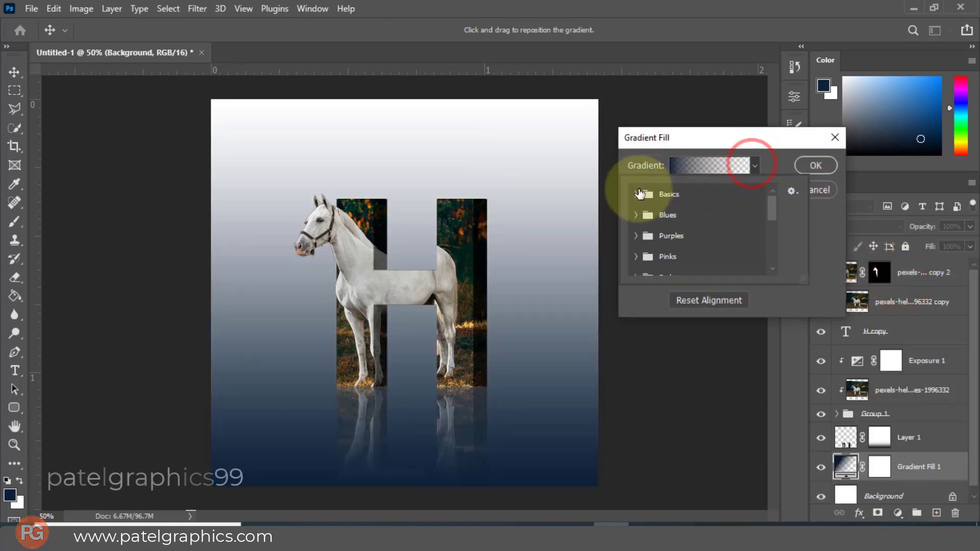
pyautogui.click(637, 193)
pyautogui.click(700, 215)
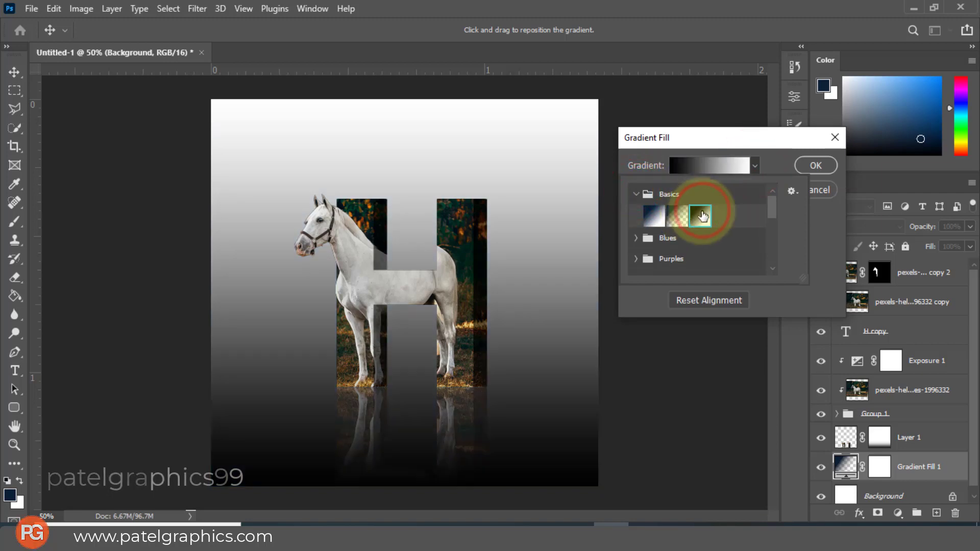
pyautogui.click(771, 158)
# Recolour the gradient's black stop to #000907, sampled from the dark side at the upper end of the H's right stem.
pyautogui.click(684, 166)
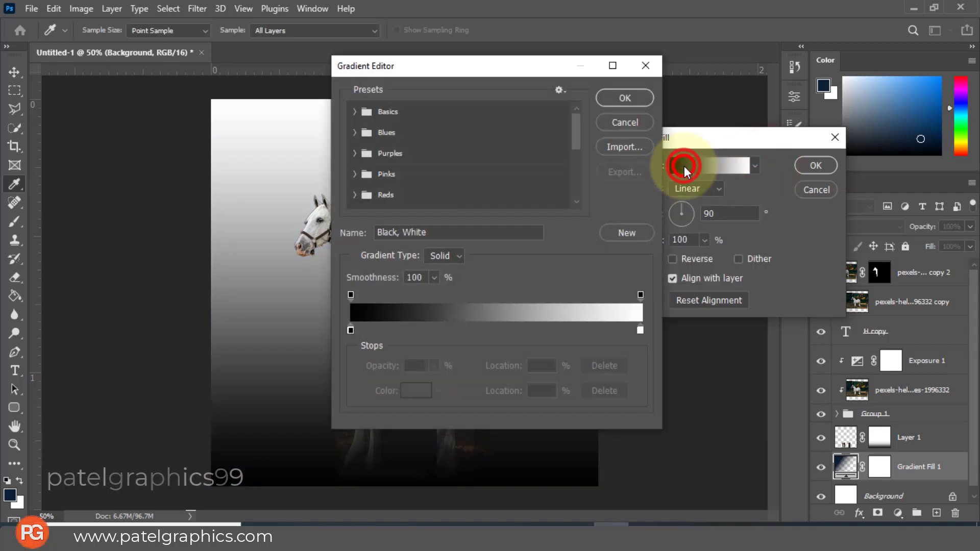
pyautogui.moveTo(477, 66); pyautogui.dragTo(748, 76)
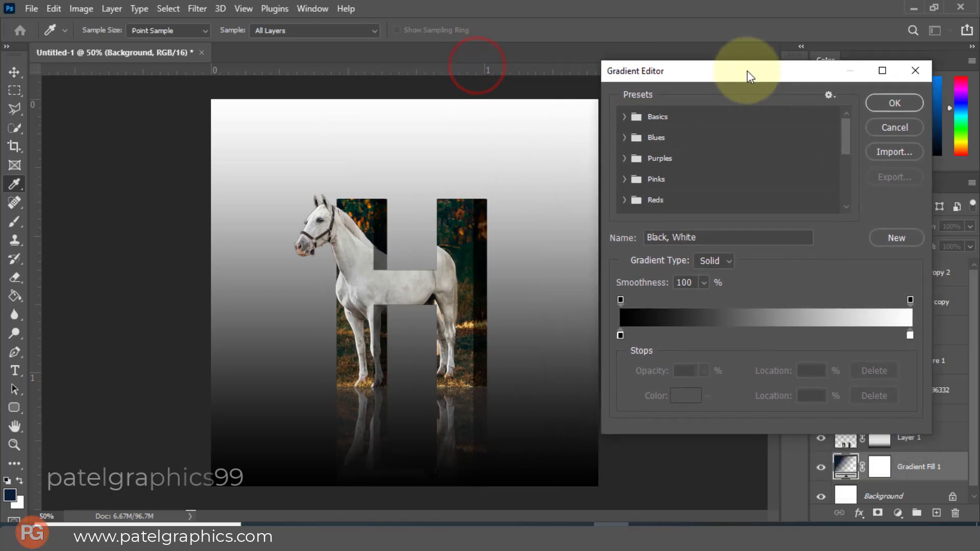
pyautogui.click(621, 335)
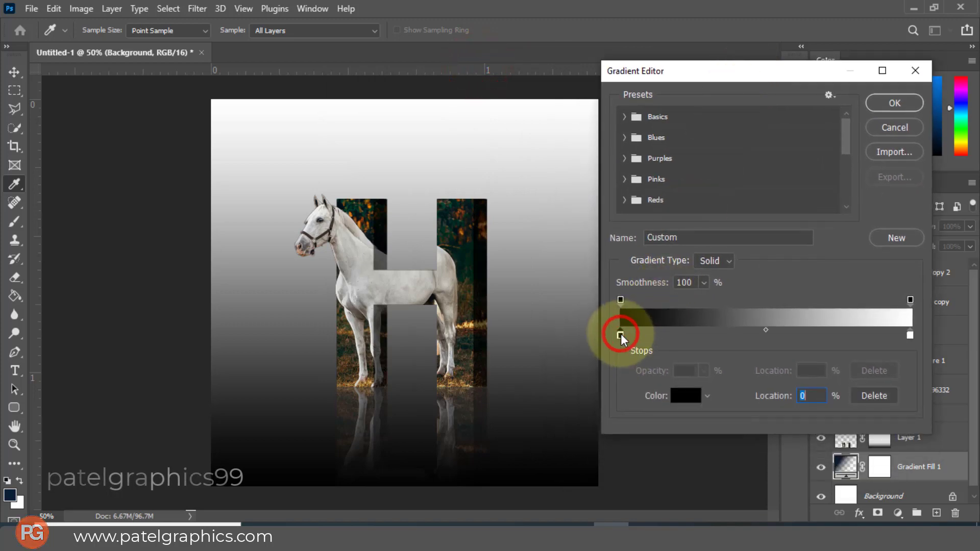
pyautogui.click(679, 395)
pyautogui.click(484, 205)
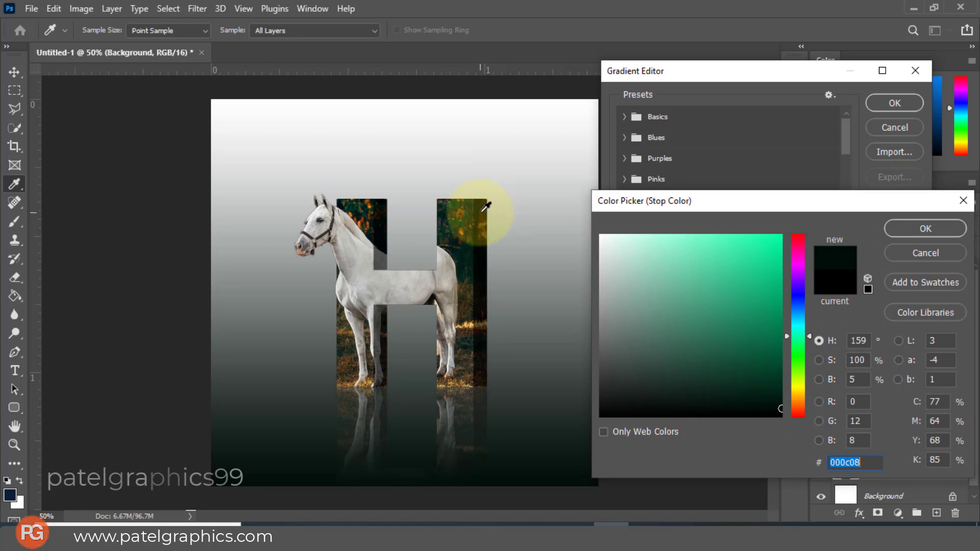
pyautogui.click(480, 210)
pyautogui.click(483, 201)
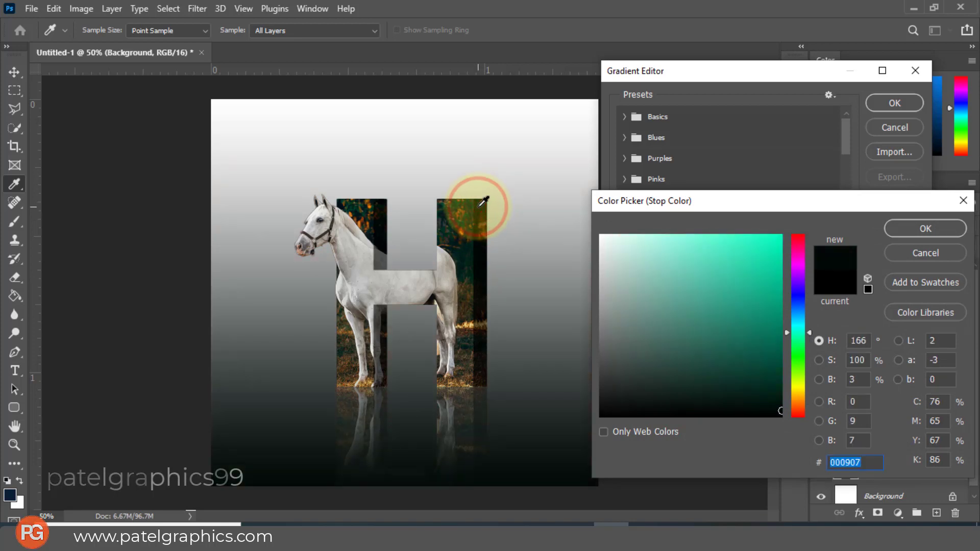
pyautogui.click(938, 224)
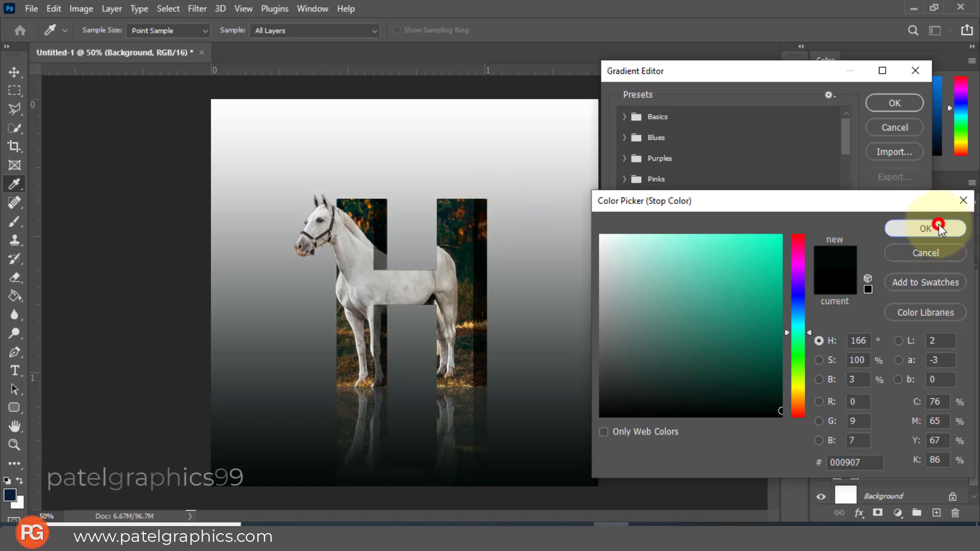
# Try colours sampled from the photo and teal shades up to #6bf0cc for the gradient's white stop at 100%.
pyautogui.click(909, 334)
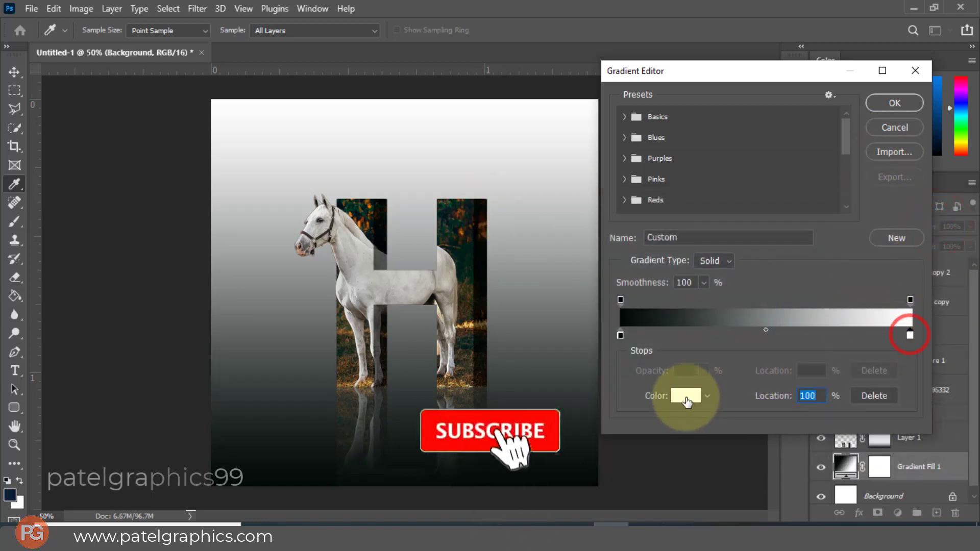
pyautogui.click(685, 396)
pyautogui.click(462, 210)
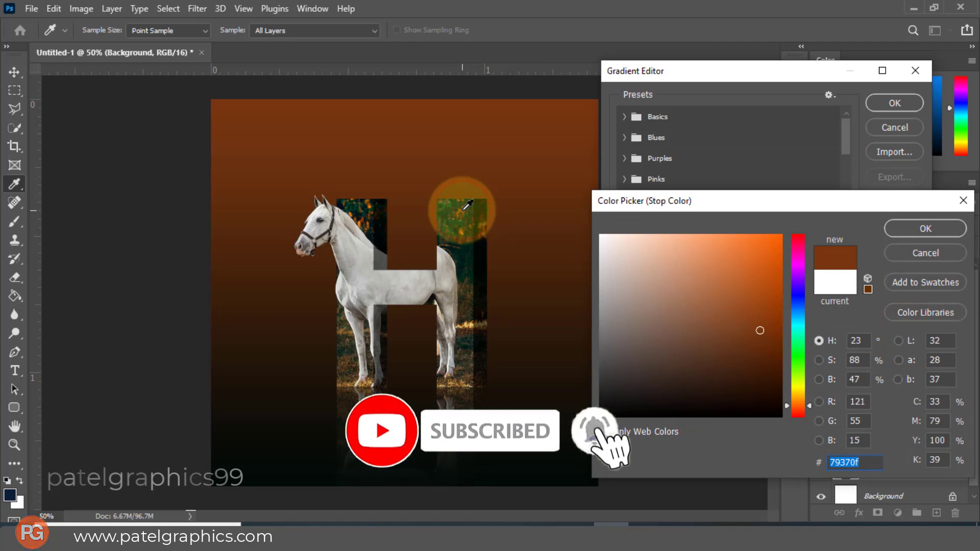
pyautogui.click(470, 204)
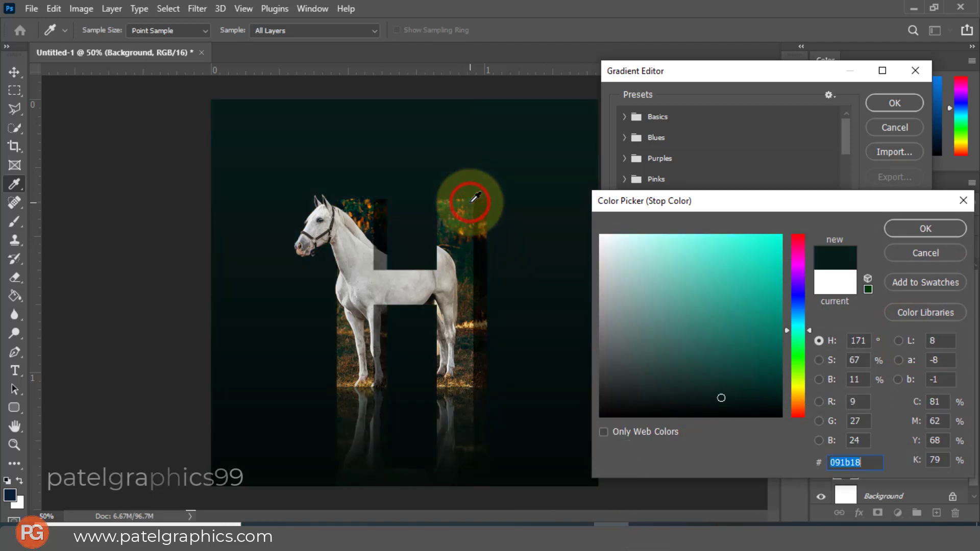
pyautogui.click(707, 362)
pyautogui.click(699, 333)
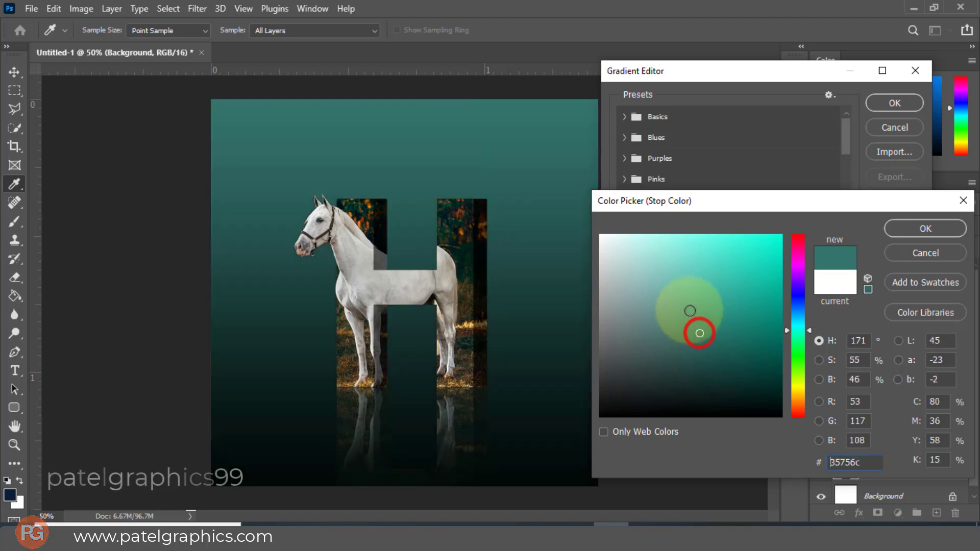
pyautogui.click(688, 306)
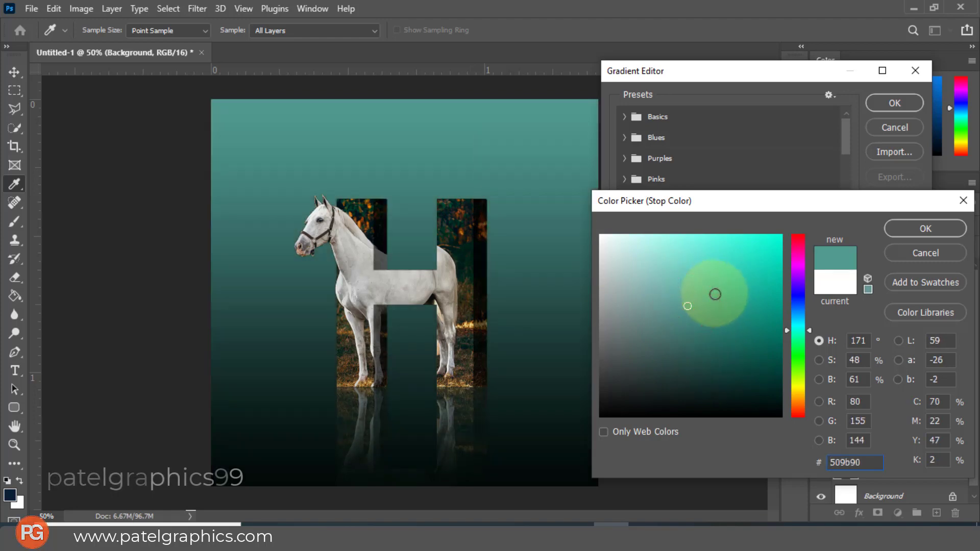
pyautogui.click(706, 290)
pyautogui.click(704, 269)
pyautogui.click(706, 252)
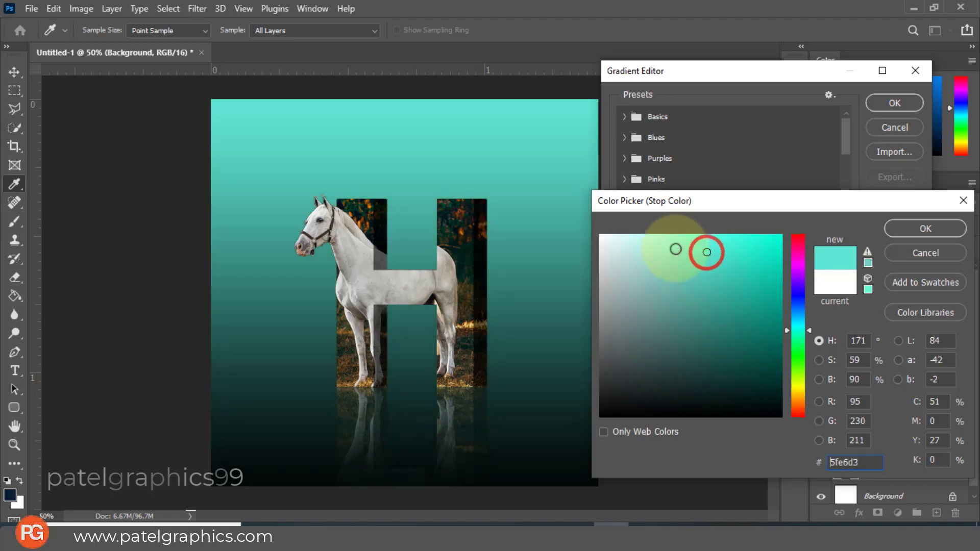
pyautogui.click(665, 260)
pyautogui.click(700, 245)
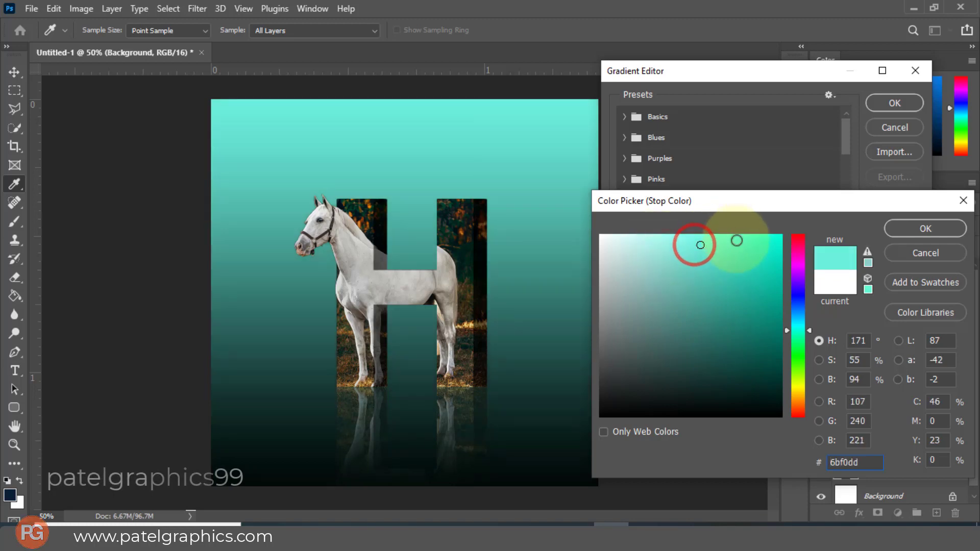
pyautogui.click(796, 334)
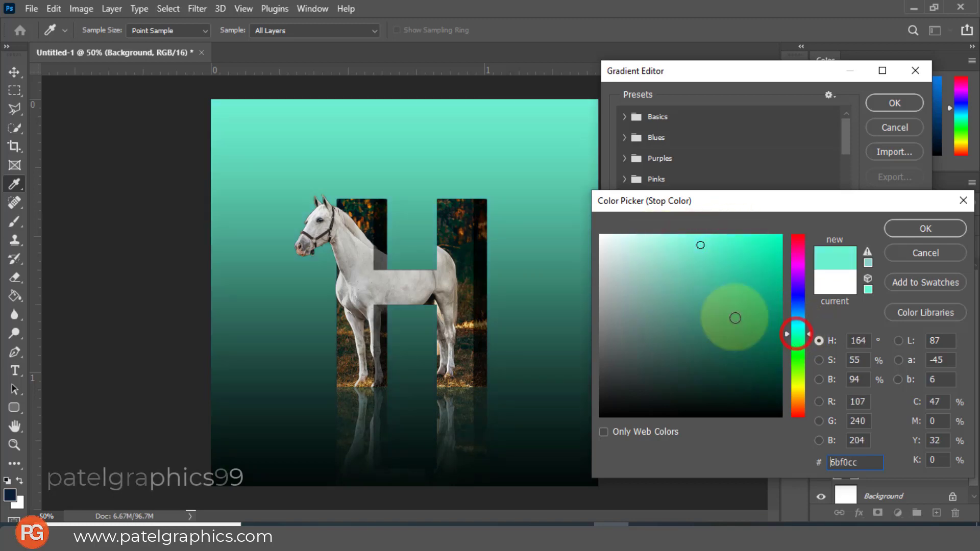
# Sample brown from the photo for the gradient's stop at 100%, lighten it to #efcb8e, and apply the gradient fill.
pyautogui.click(457, 216)
pyautogui.click(461, 212)
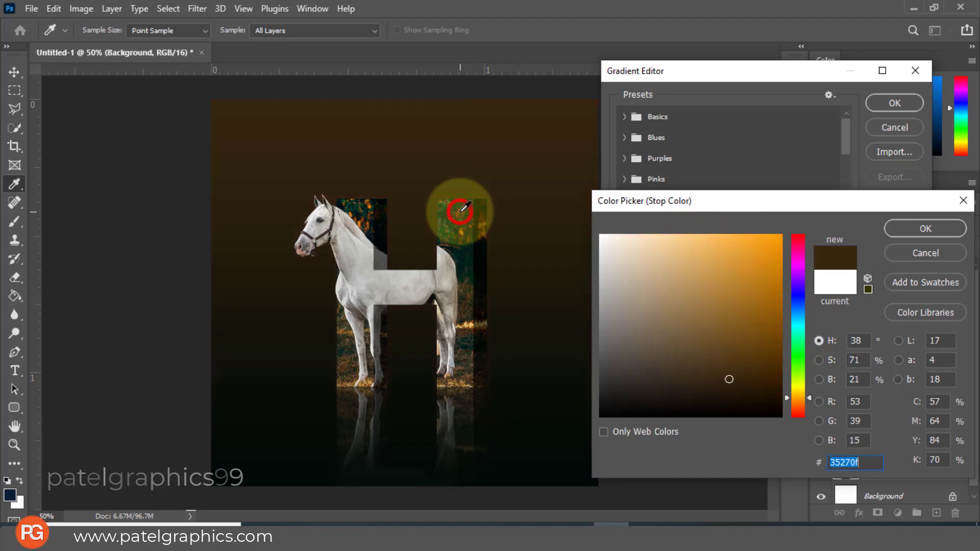
pyautogui.click(735, 320)
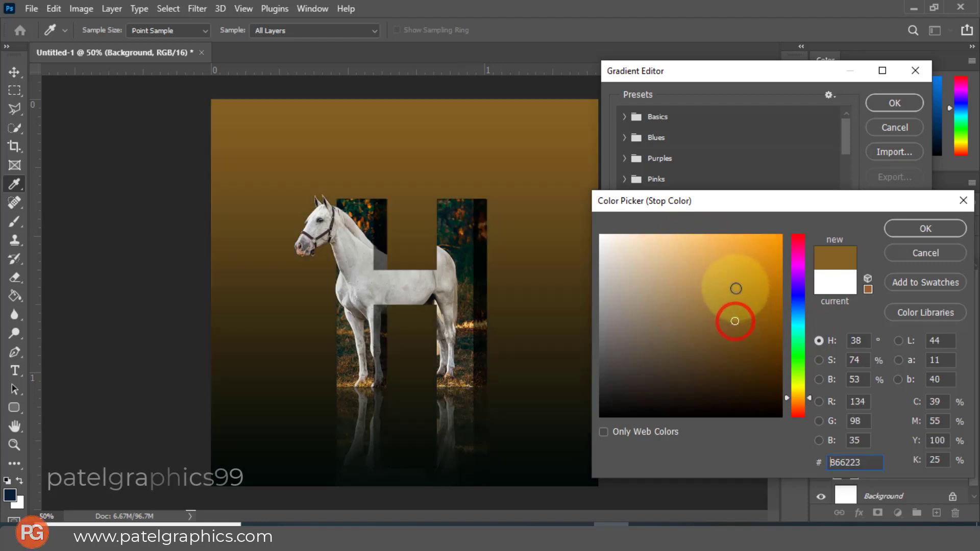
pyautogui.click(735, 288)
pyautogui.moveTo(732, 275)
pyautogui.mouseDown()
pyautogui.moveTo(710, 234)
pyautogui.moveTo(682, 255)
pyautogui.mouseUp()
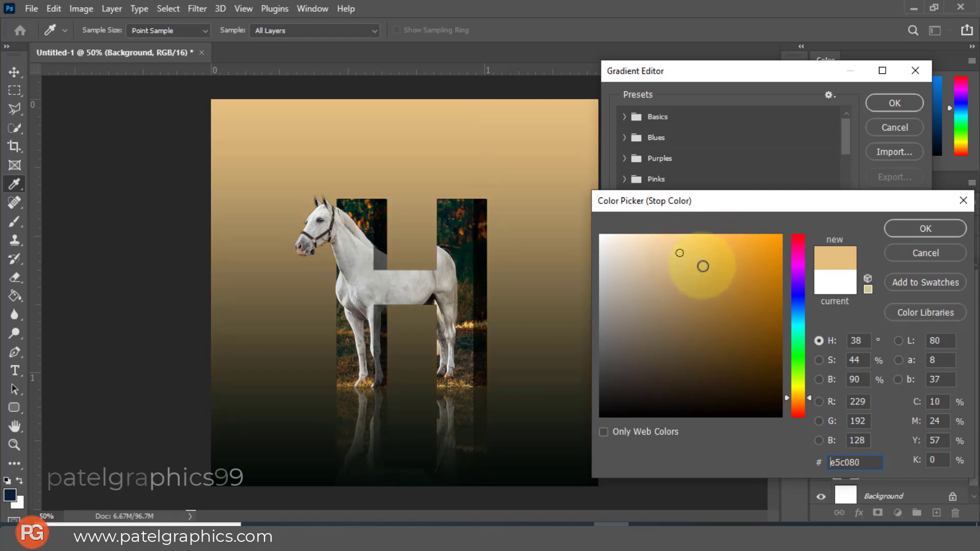
pyautogui.click(700, 262)
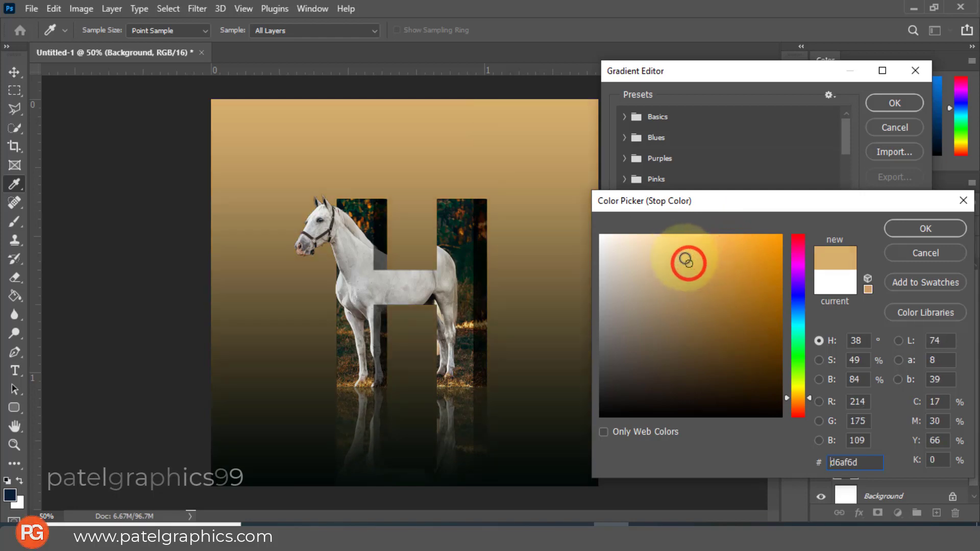
pyautogui.moveTo(687, 262); pyautogui.dragTo(673, 246)
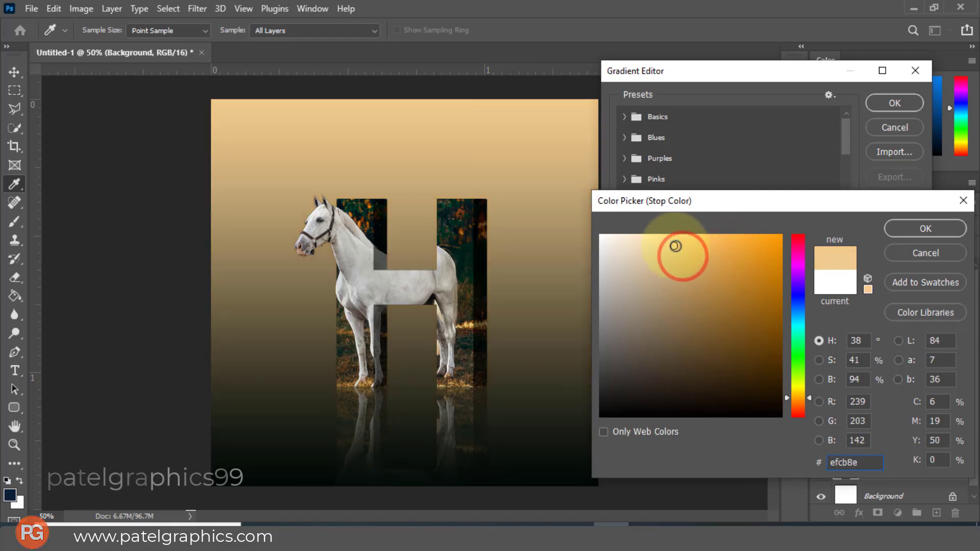
pyautogui.click(927, 230)
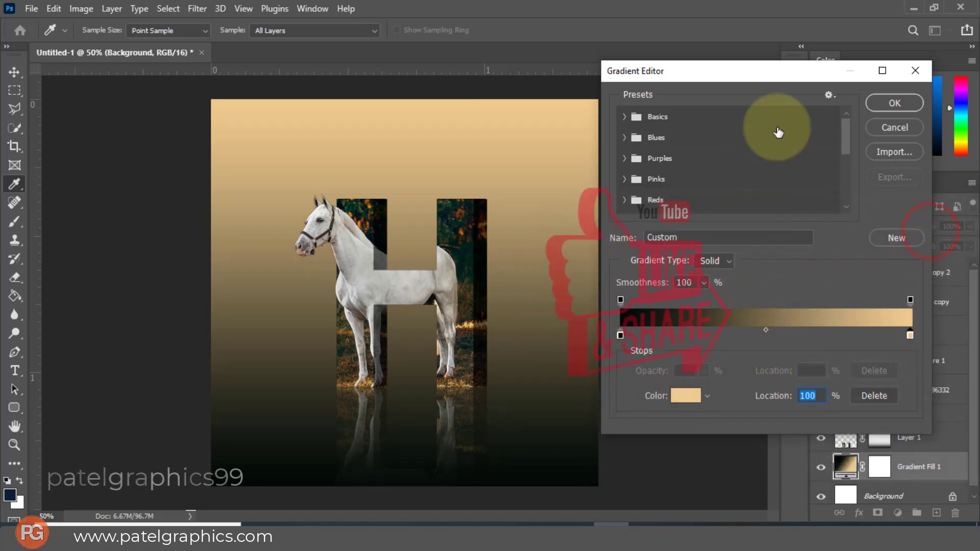
pyautogui.click(891, 103)
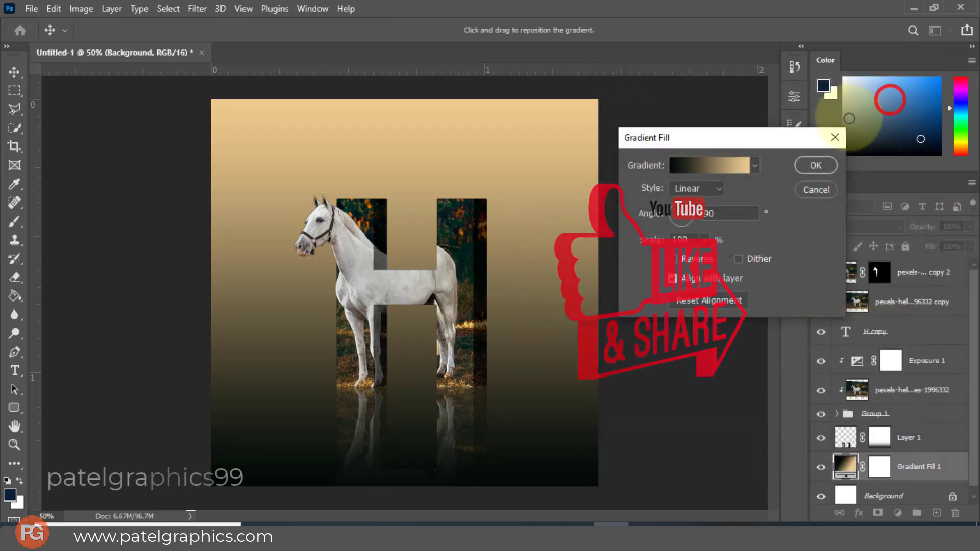
pyautogui.click(811, 164)
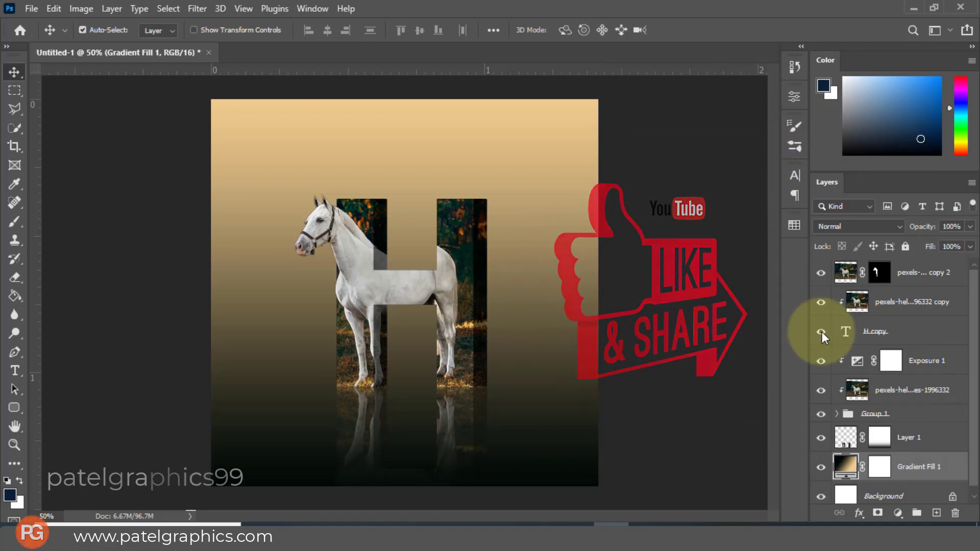